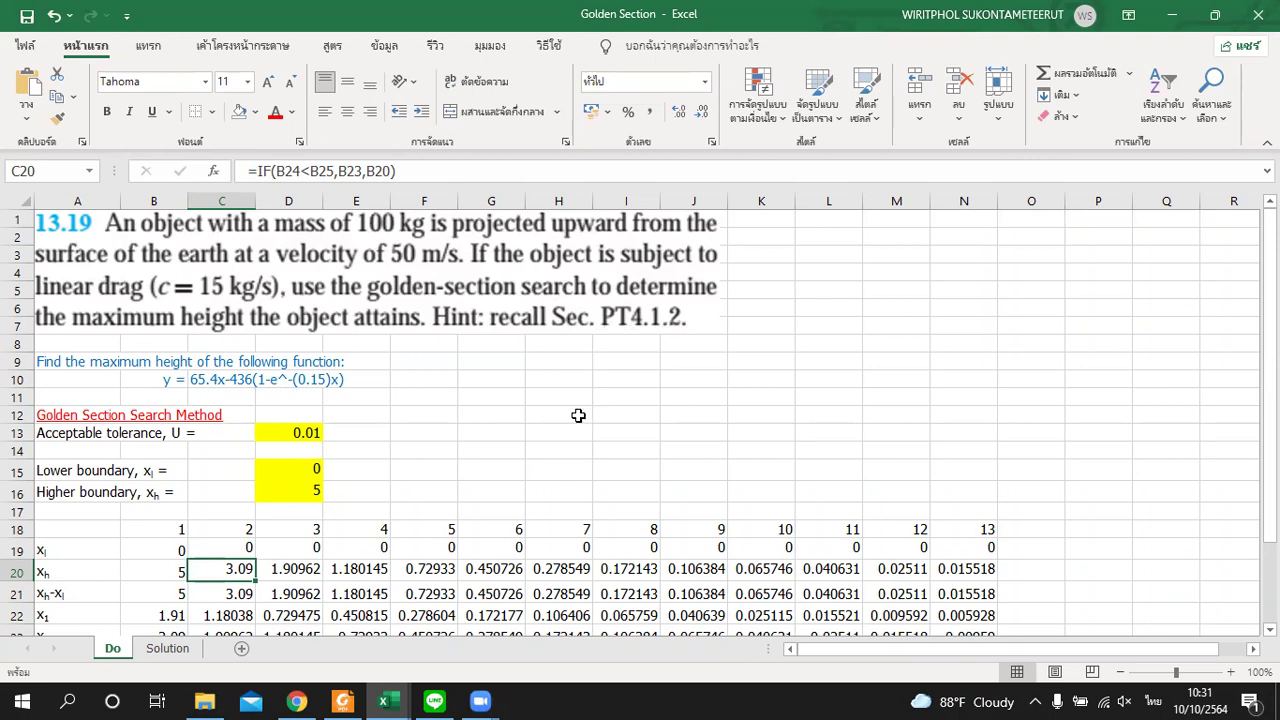
- Switch to Foxit Reader and go to page 344 of the Numerical Methods textbook to view the drop-distance equations
click(342, 701)
click(586, 665)
text(344)
key(Return)
scroll(604, 559, down, 10)
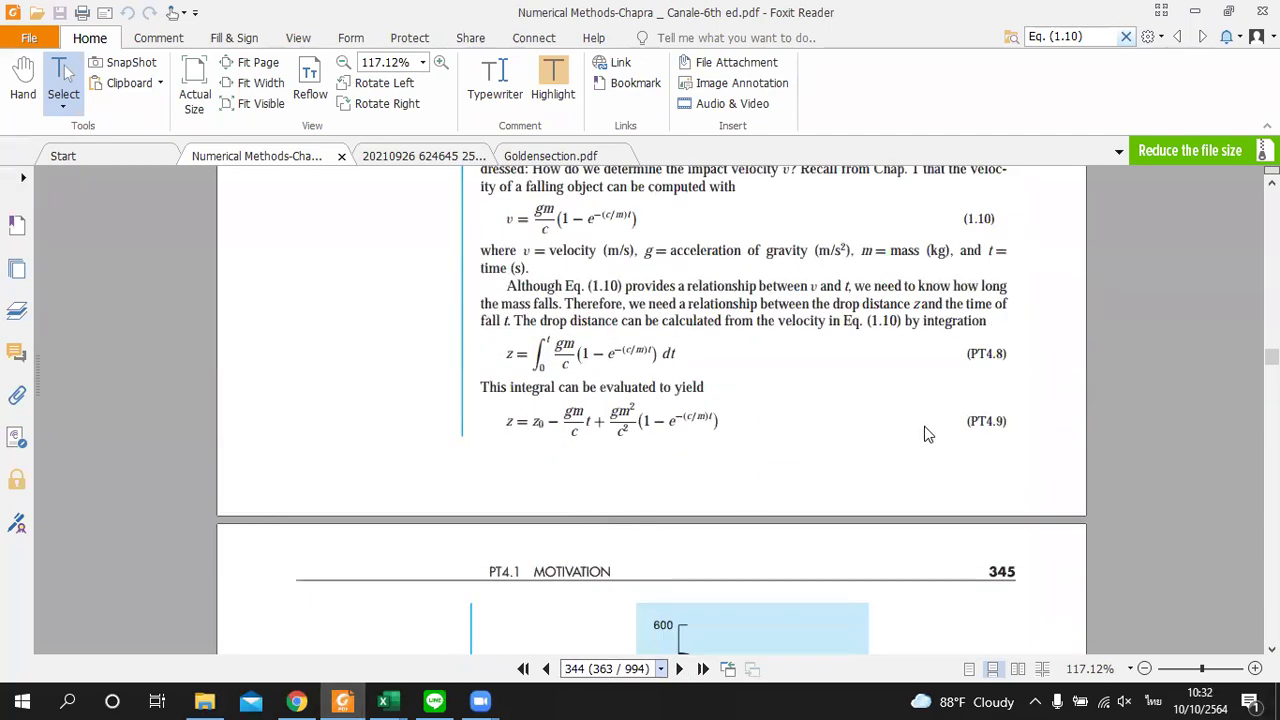
- Look through textbook pages 342 to 345 for the parachute optimization example and its equations
scroll(717, 457, up, 10)
scroll(692, 524, up, 10)
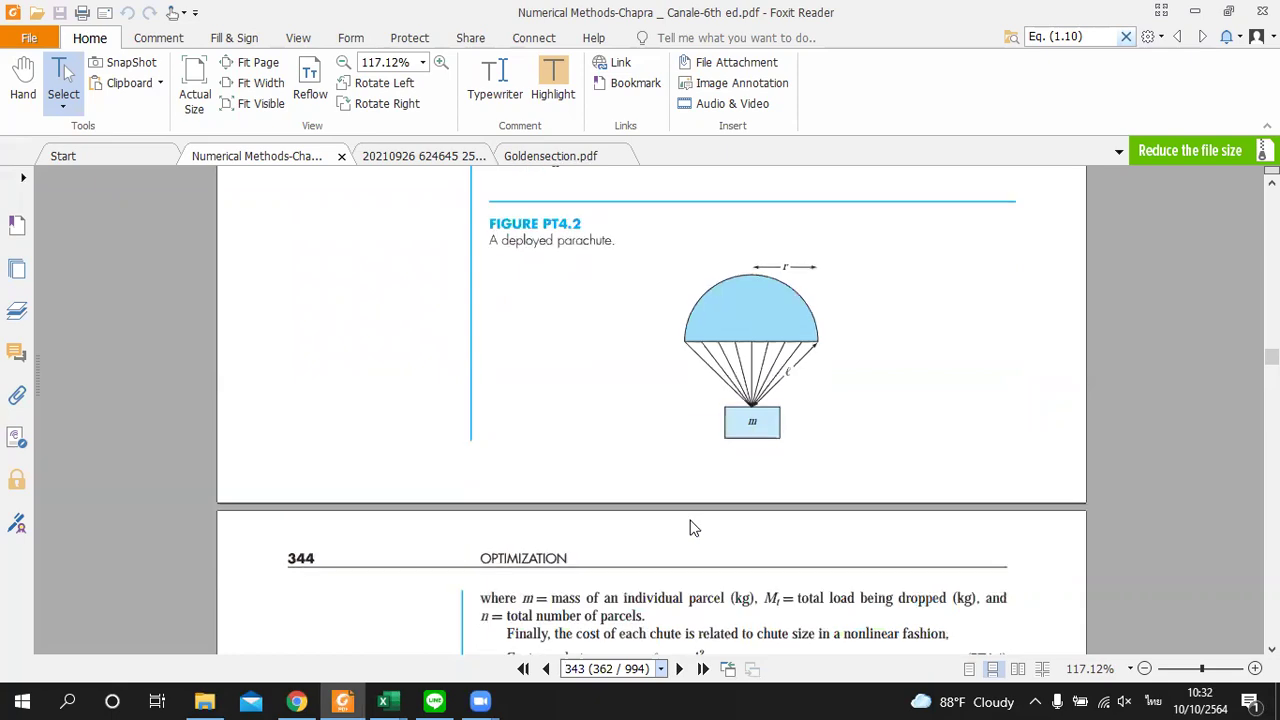
scroll(686, 516, up, 3)
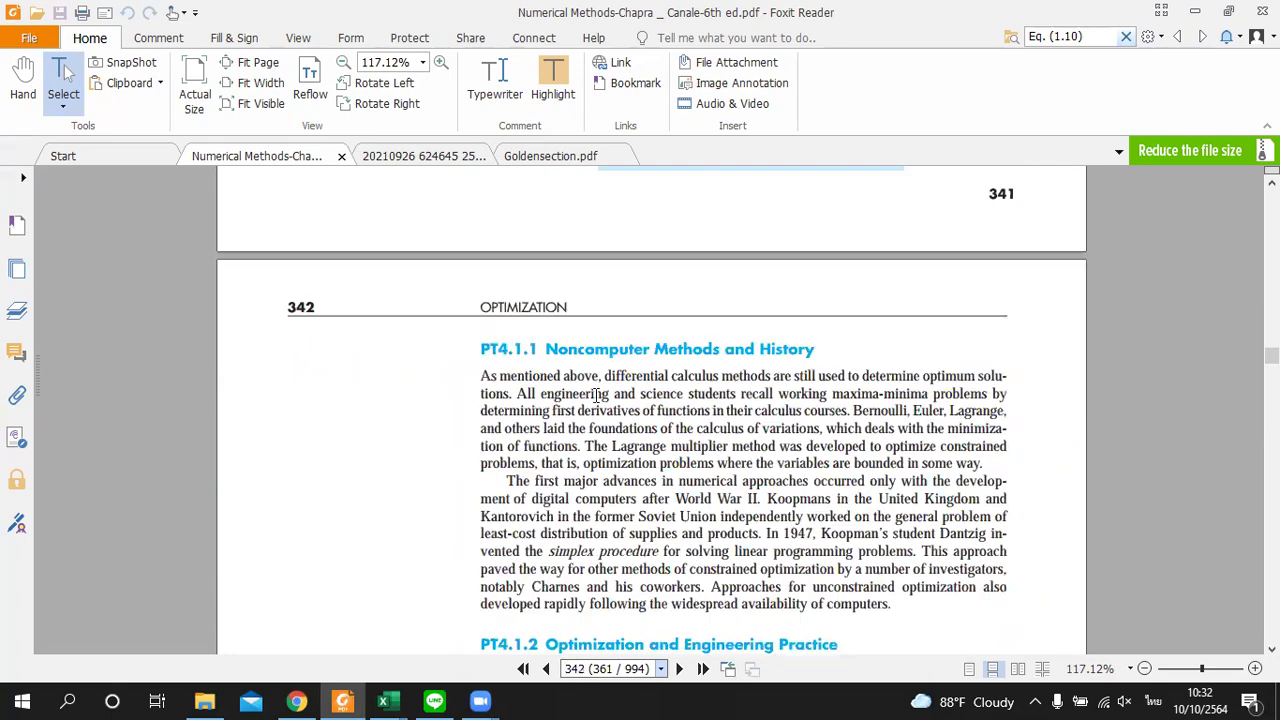
scroll(686, 516, down, 3)
scroll(740, 460, down, 6)
scroll(736, 463, down, 20)
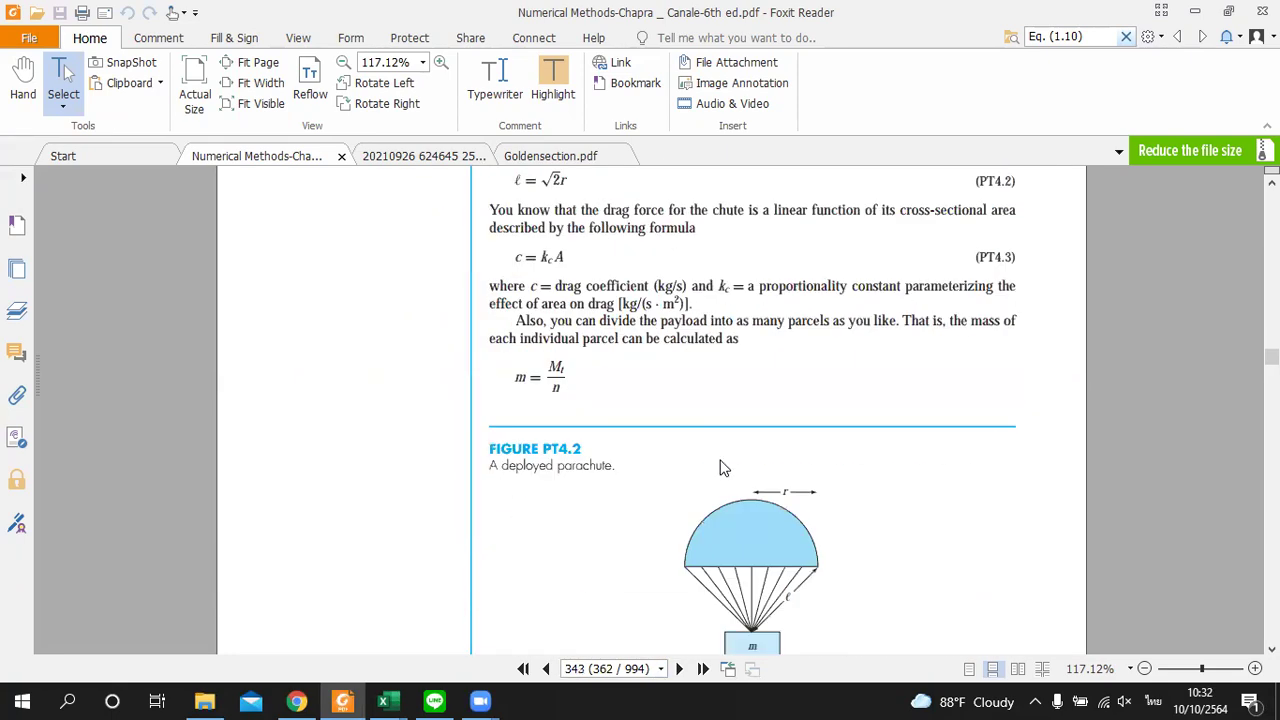
scroll(684, 457, down, 1)
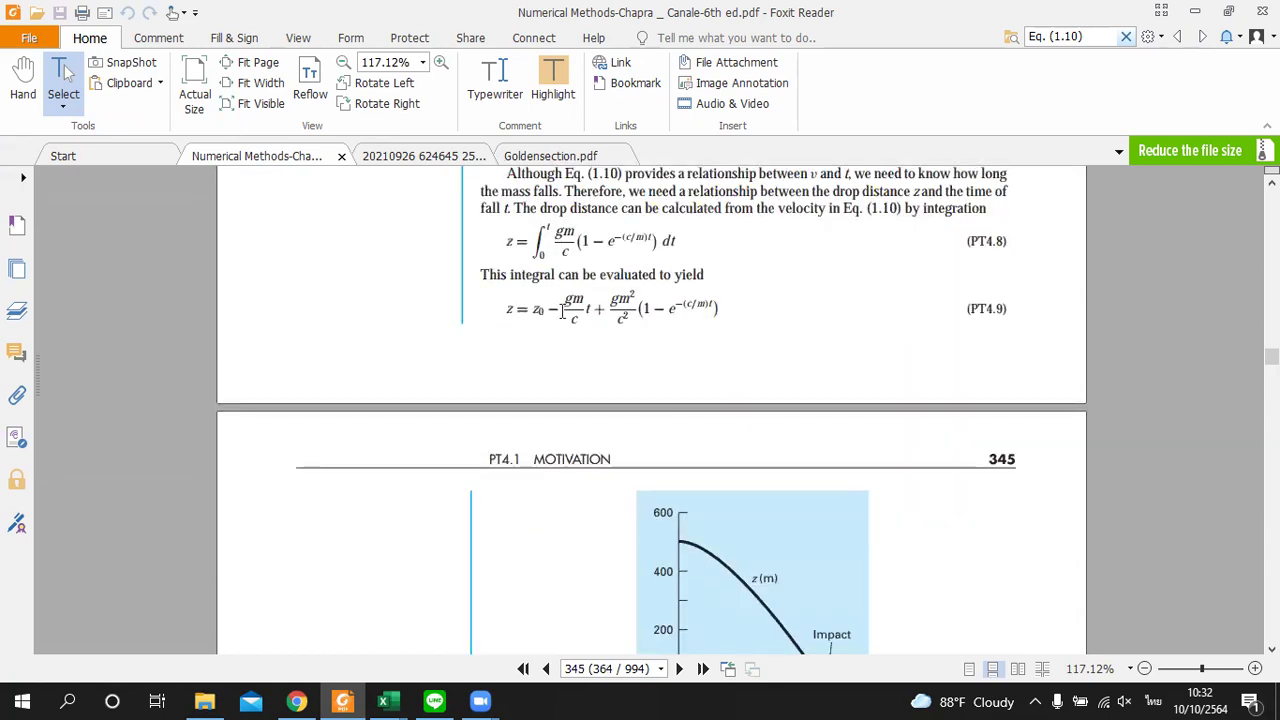
scroll(620, 430, up, 3)
- Examine the drop-distance integral (PT4.8) and its evaluated form (PT4.9) on page 344
drag(497, 413, 549, 409)
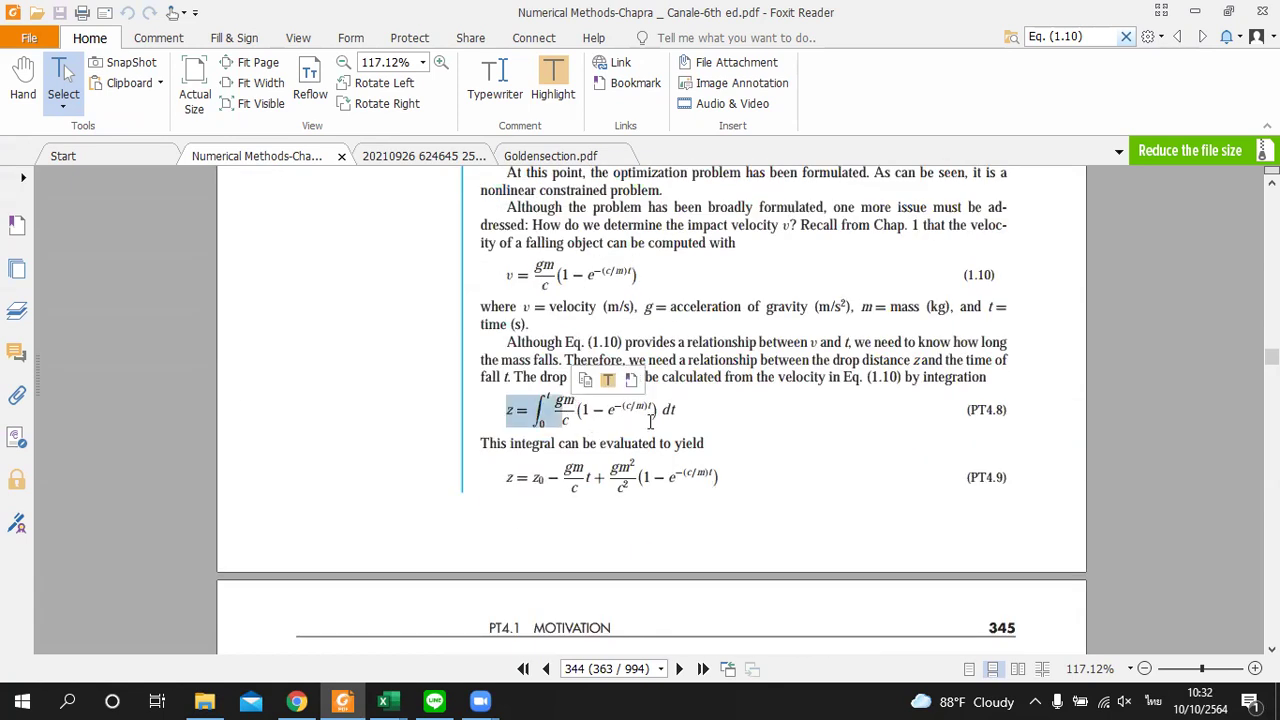
click(585, 418)
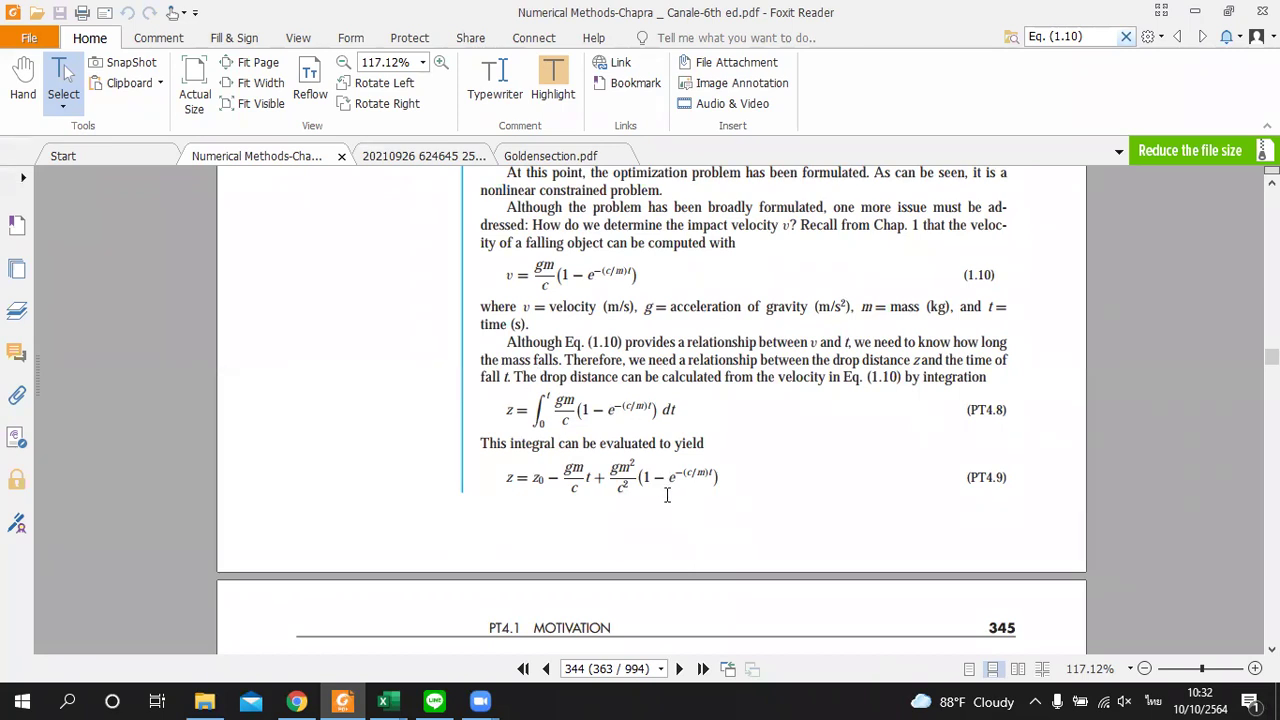
scroll(570, 500, down, 1)
scroll(565, 503, down, 1)
scroll(565, 480, up, 1)
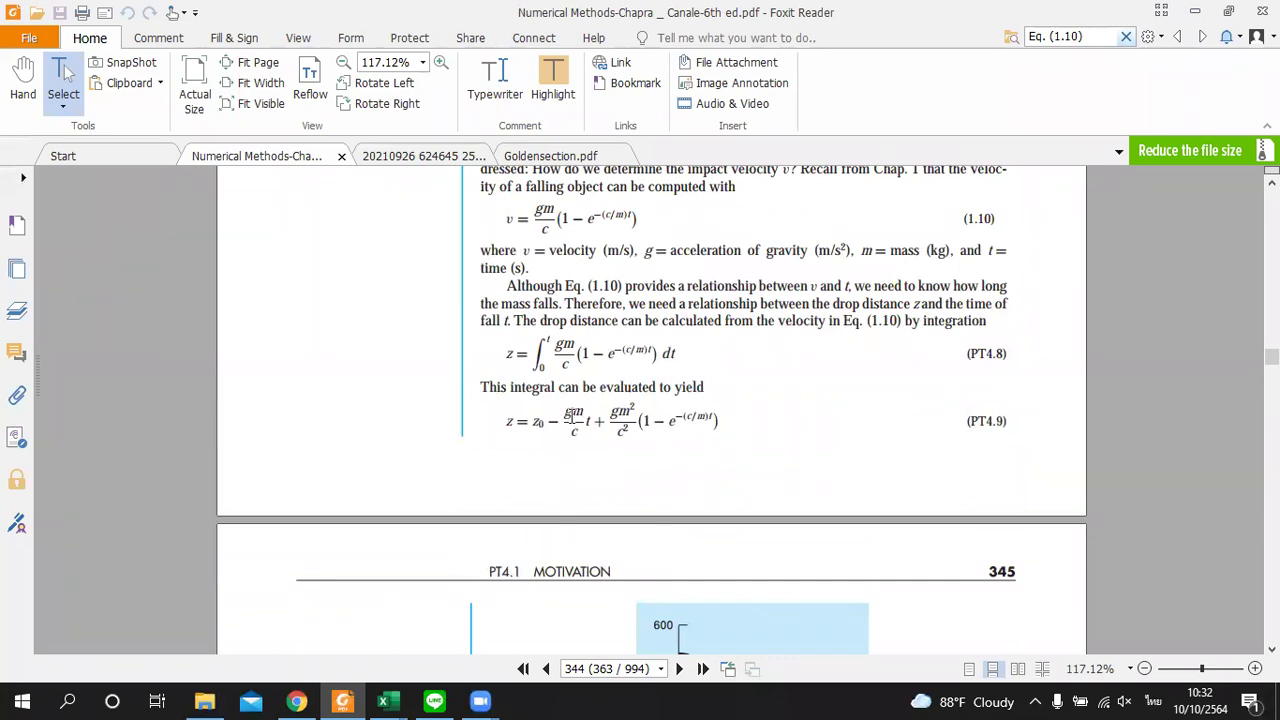
- Open Goldensection.pdf and examine the handwritten derivation of the height function down to its last line
click(562, 157)
scroll(705, 480, down, 3)
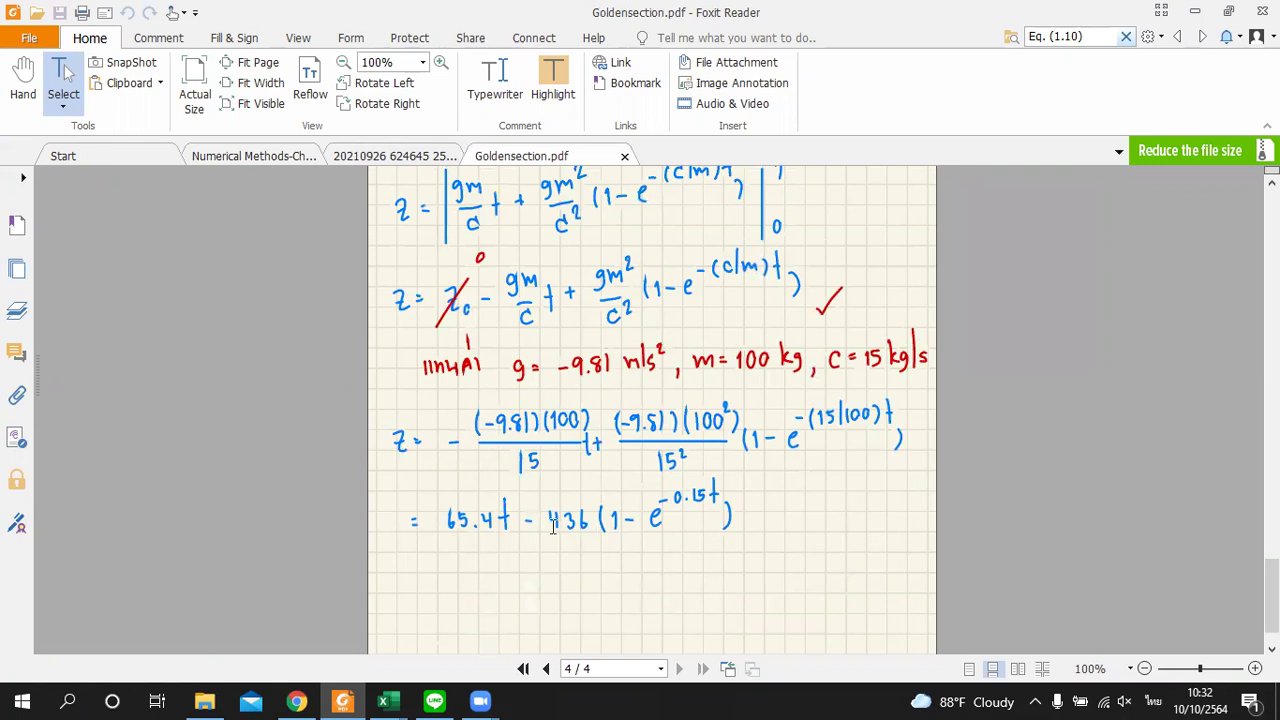
drag(450, 542, 775, 555)
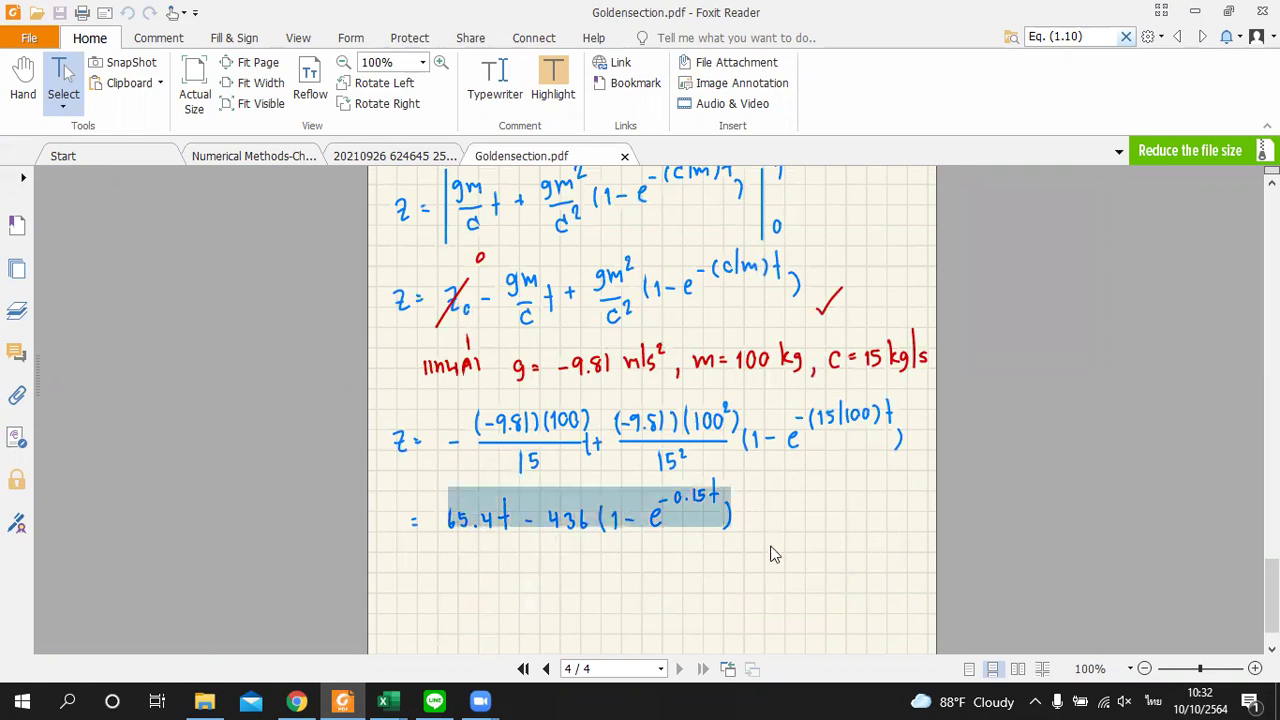
click(775, 555)
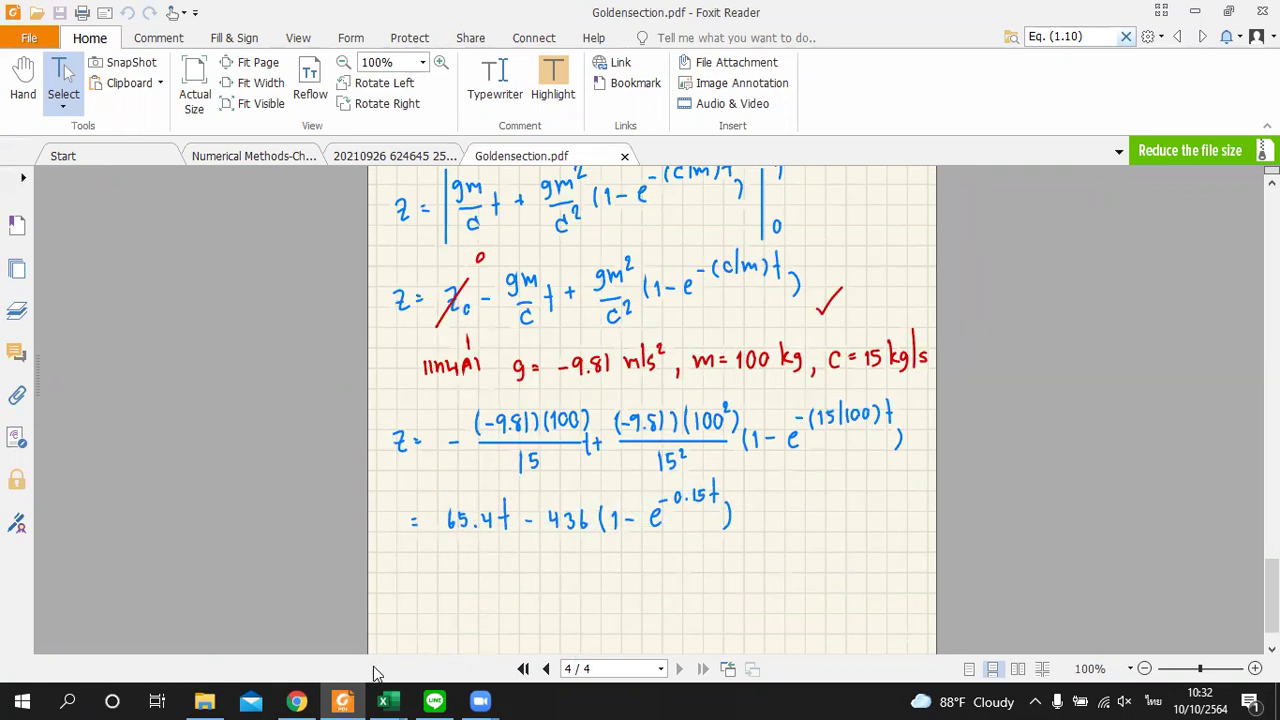
- Switch back to the Golden Section workbook in Excel and review the function and the golden-section table
click(383, 701)
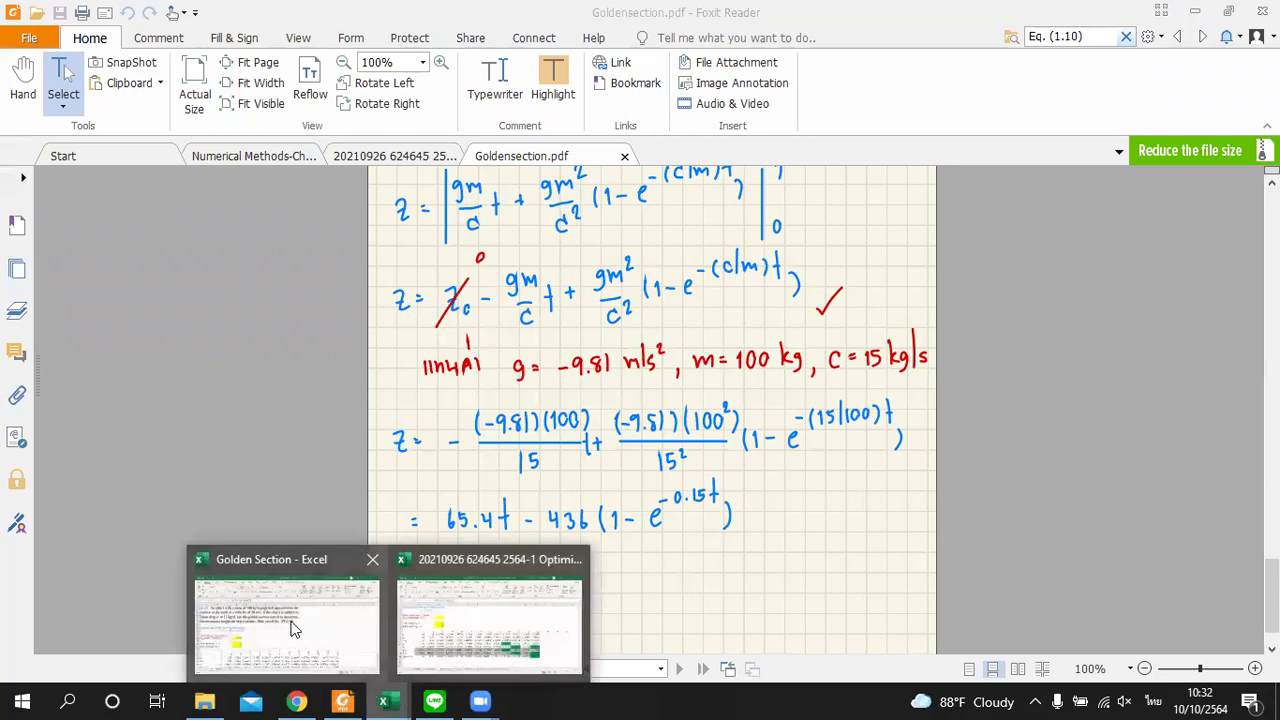
click(238, 604)
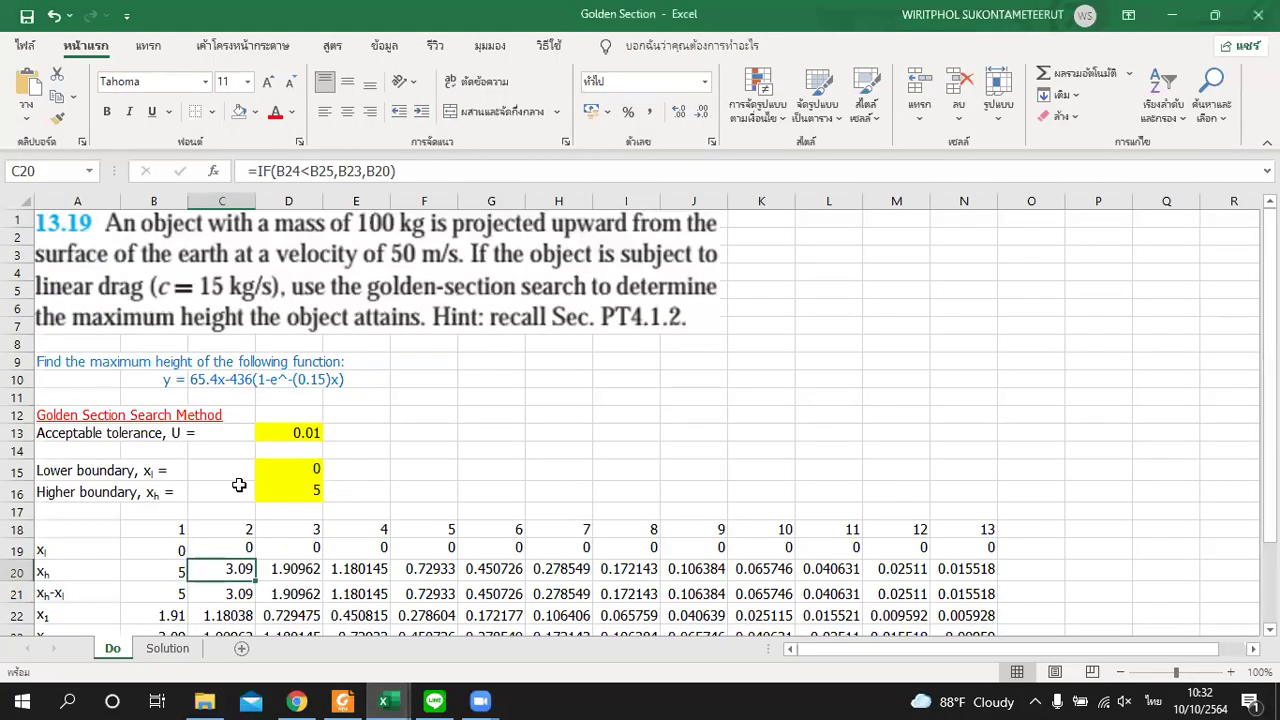
scroll(238, 455, down, 1)
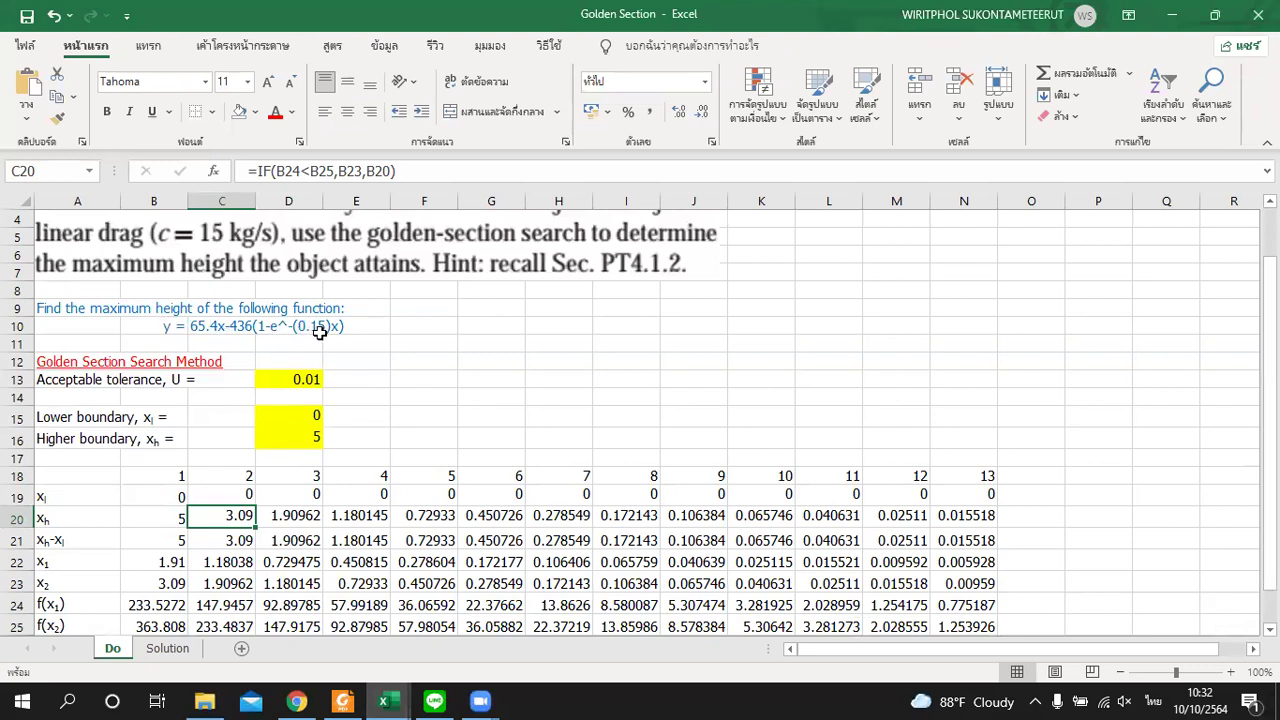
scroll(209, 395, down, 2)
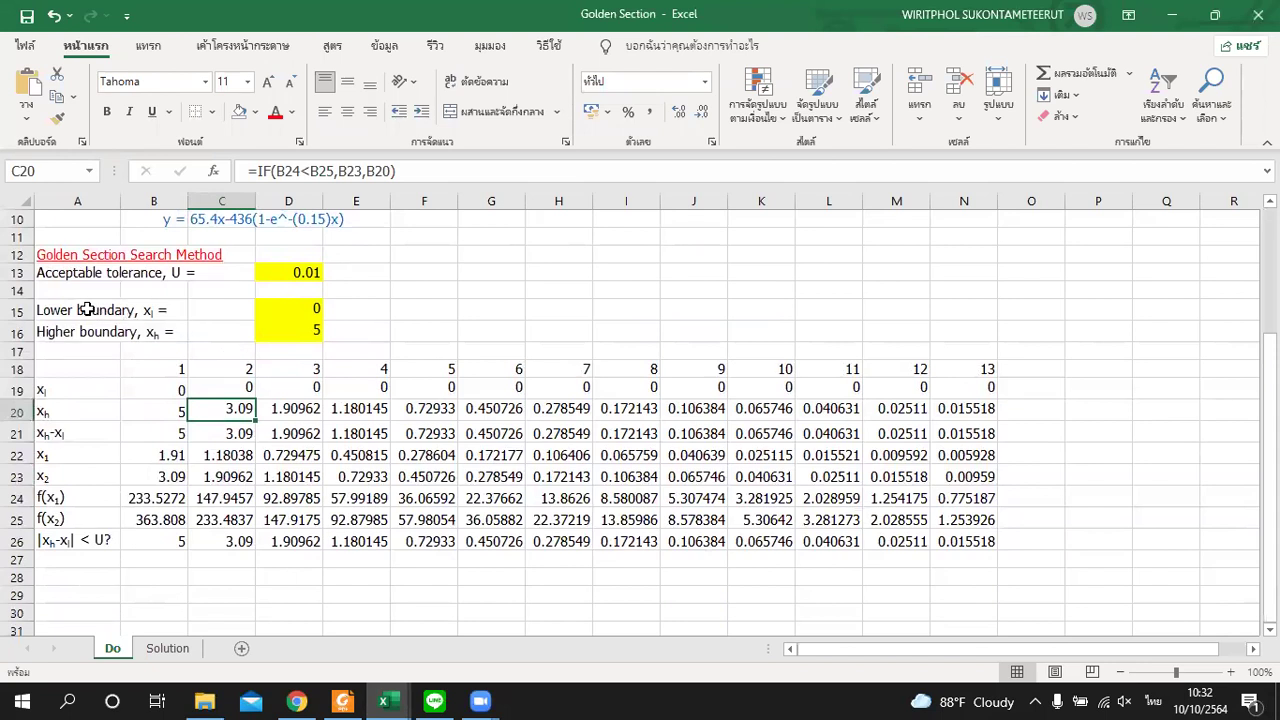
- Check the lower and higher boundary input cells, D15 and D16
click(293, 311)
click(290, 330)
click(293, 311)
click(290, 330)
click(295, 311)
click(290, 330)
click(293, 311)
click(292, 330)
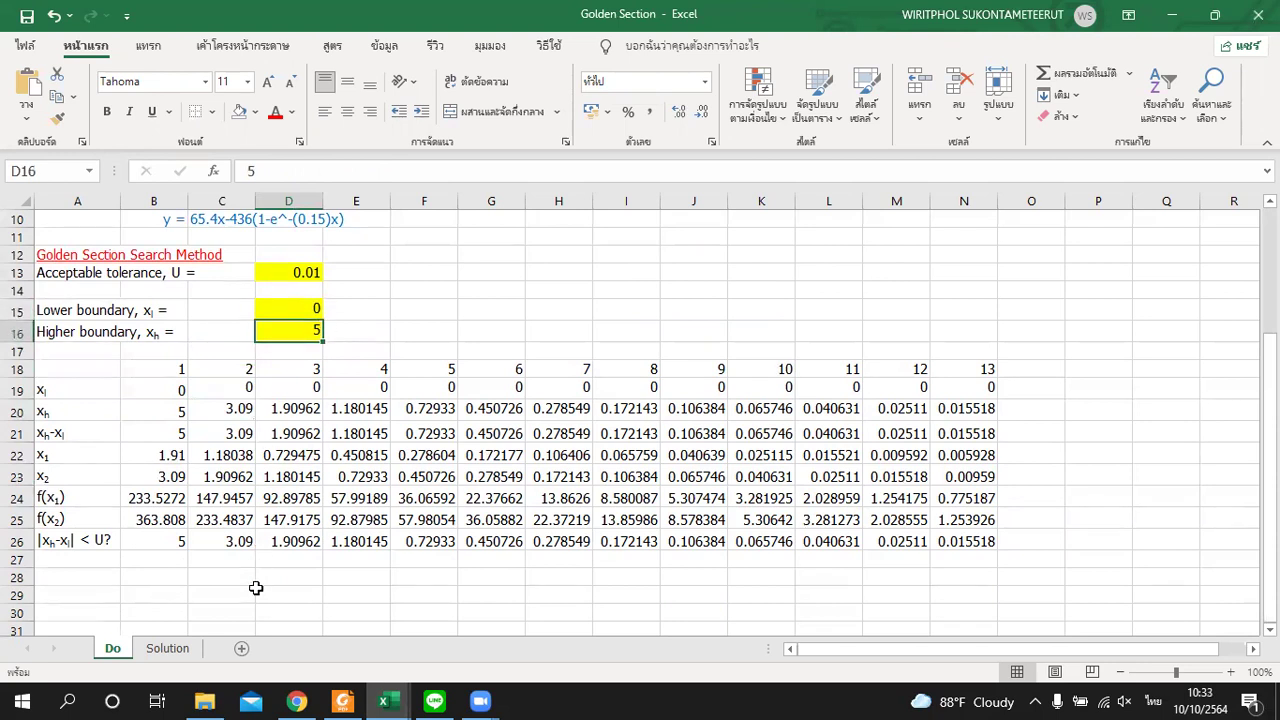
- Check the first iteration's xl, xh and xh-xl cells in column B
click(174, 393)
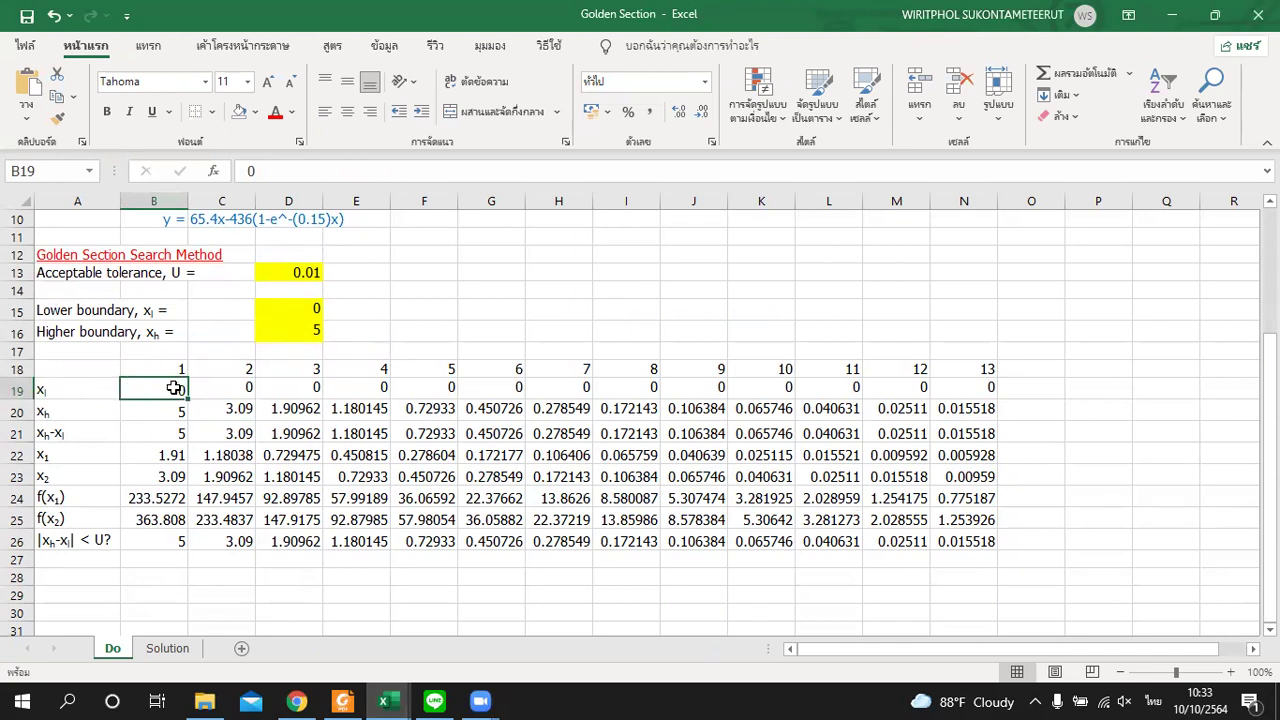
click(145, 413)
click(150, 432)
click(164, 409)
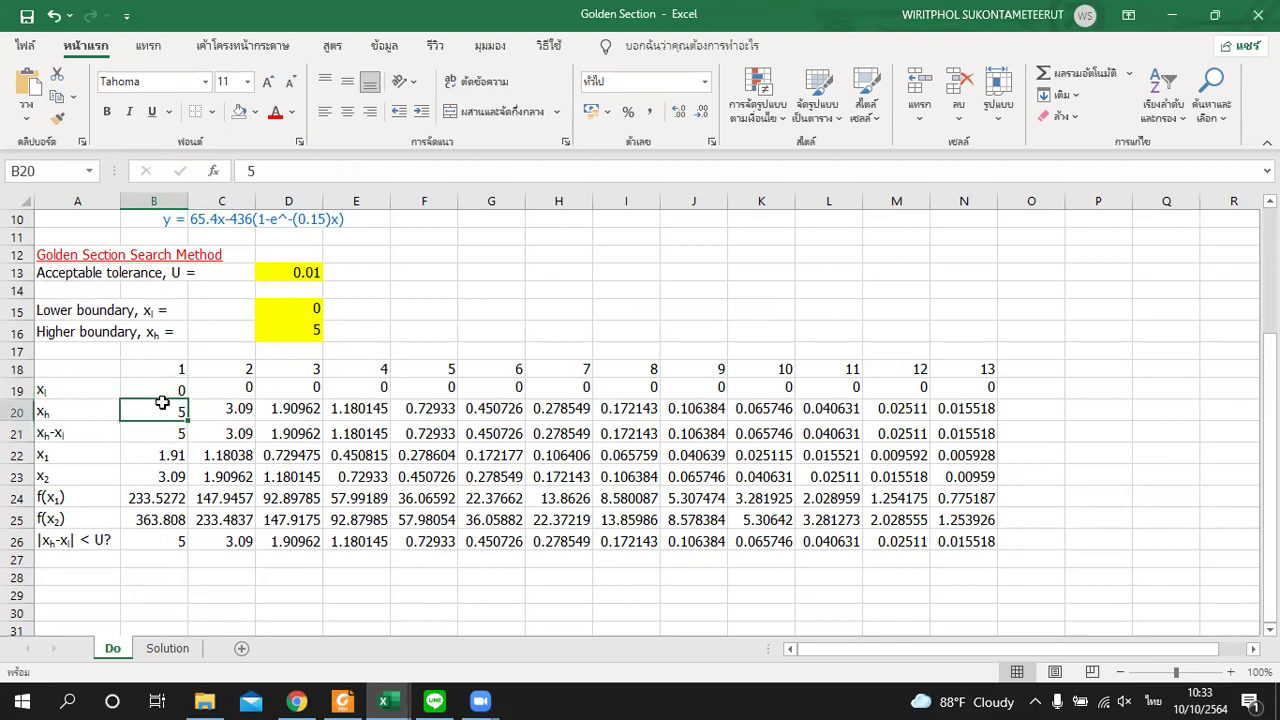
- Inspect the x1 and x2 formulas of the first iteration in B22 and B23
click(158, 456)
double_click(158, 456)
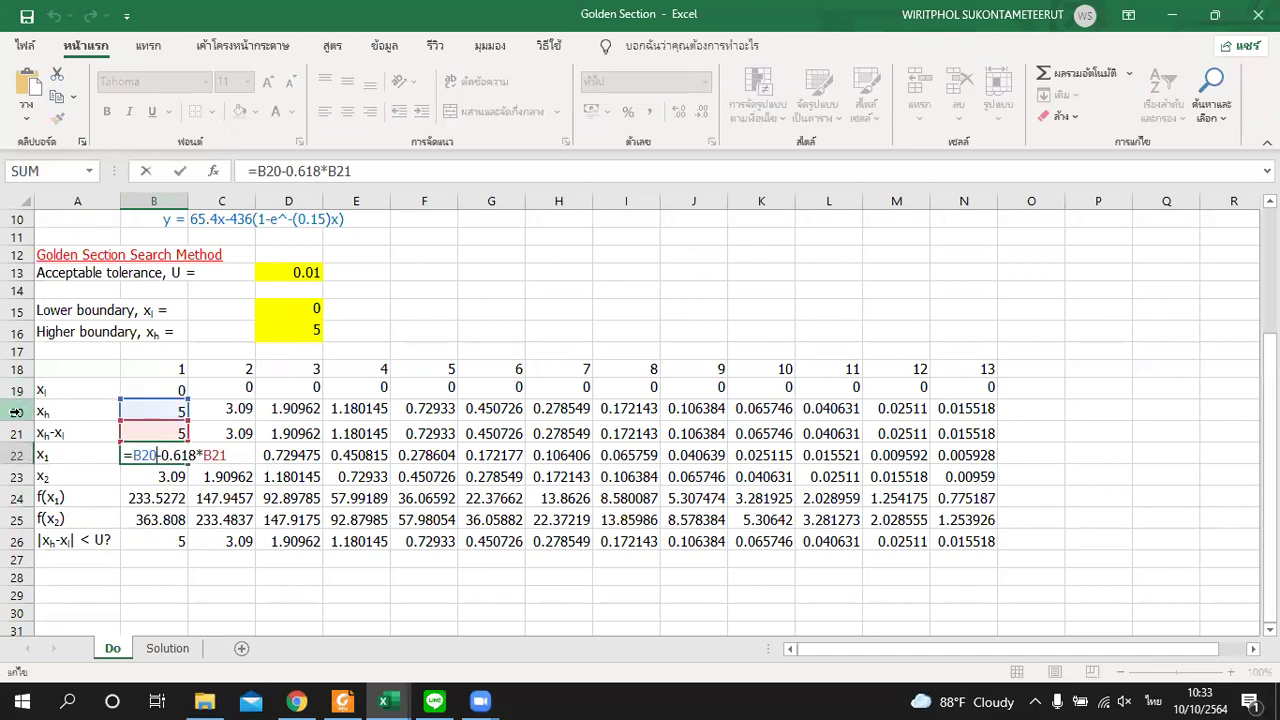
key(Return)
double_click(164, 480)
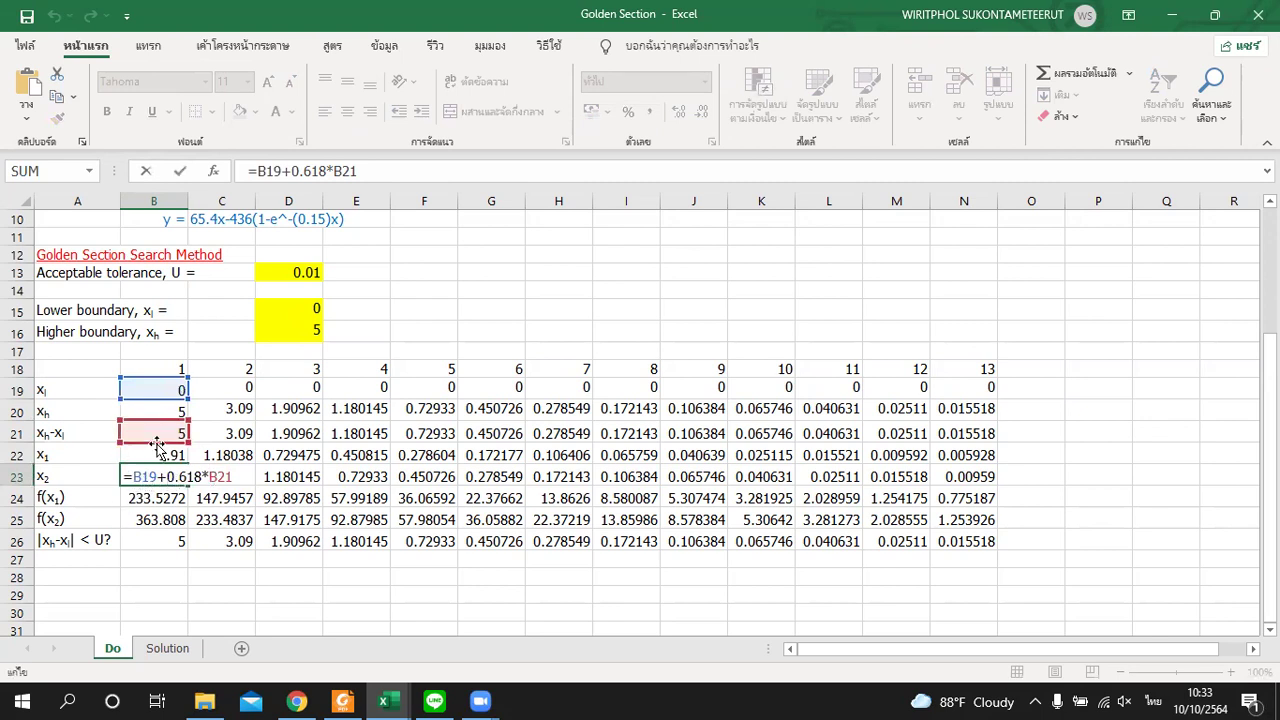
key(ctrl+Return)
- Inspect the f(x1) and f(x2) formulas in B24 and B25 against the given height function
click(155, 497)
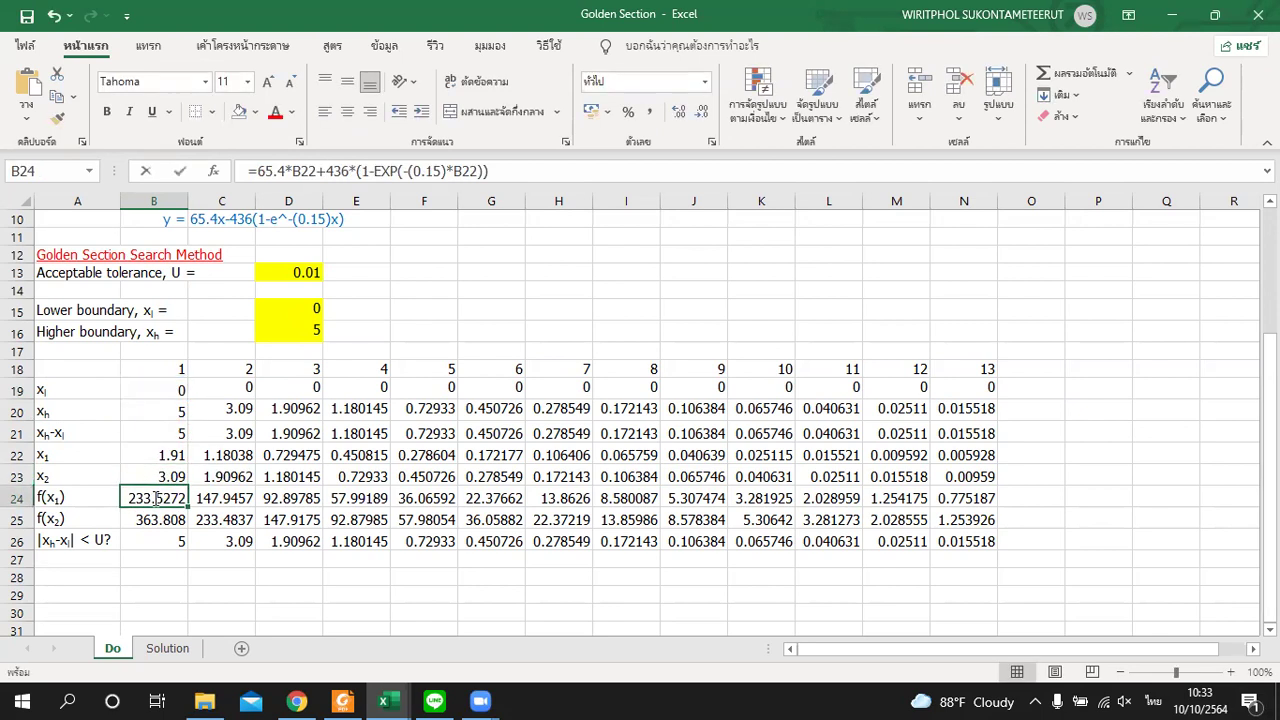
double_click(155, 497)
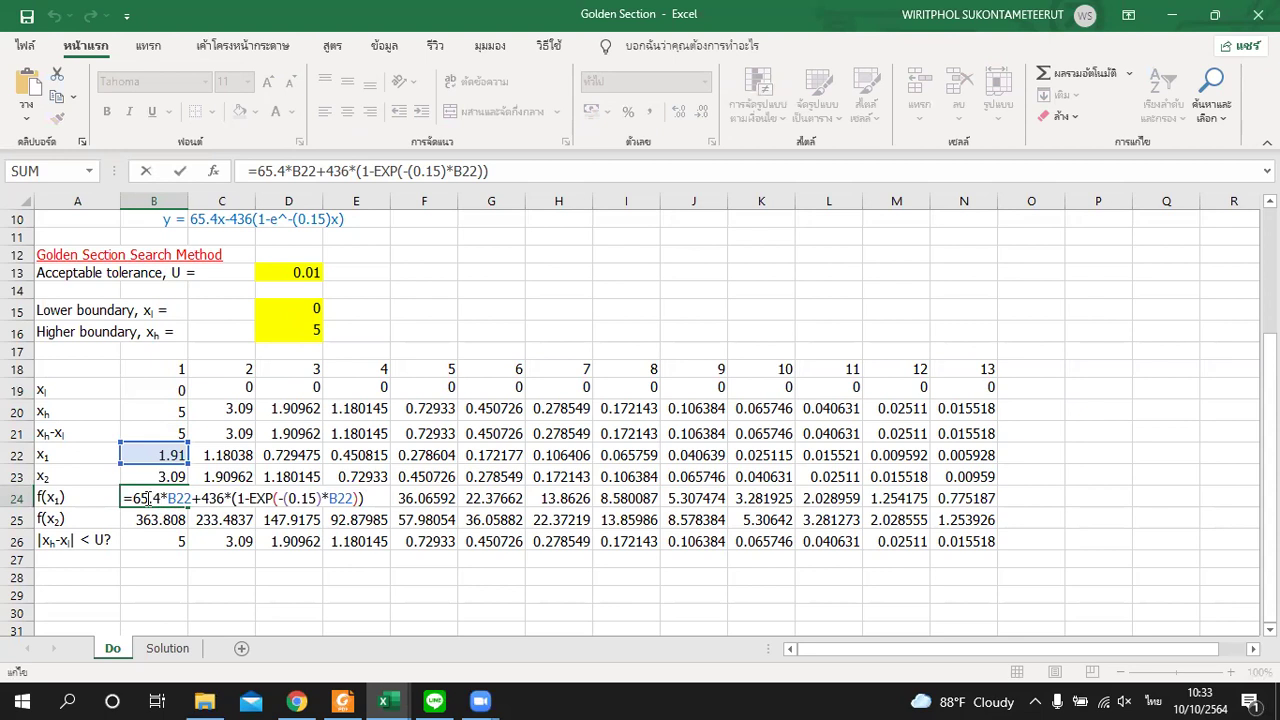
scroll(114, 527, up, 1)
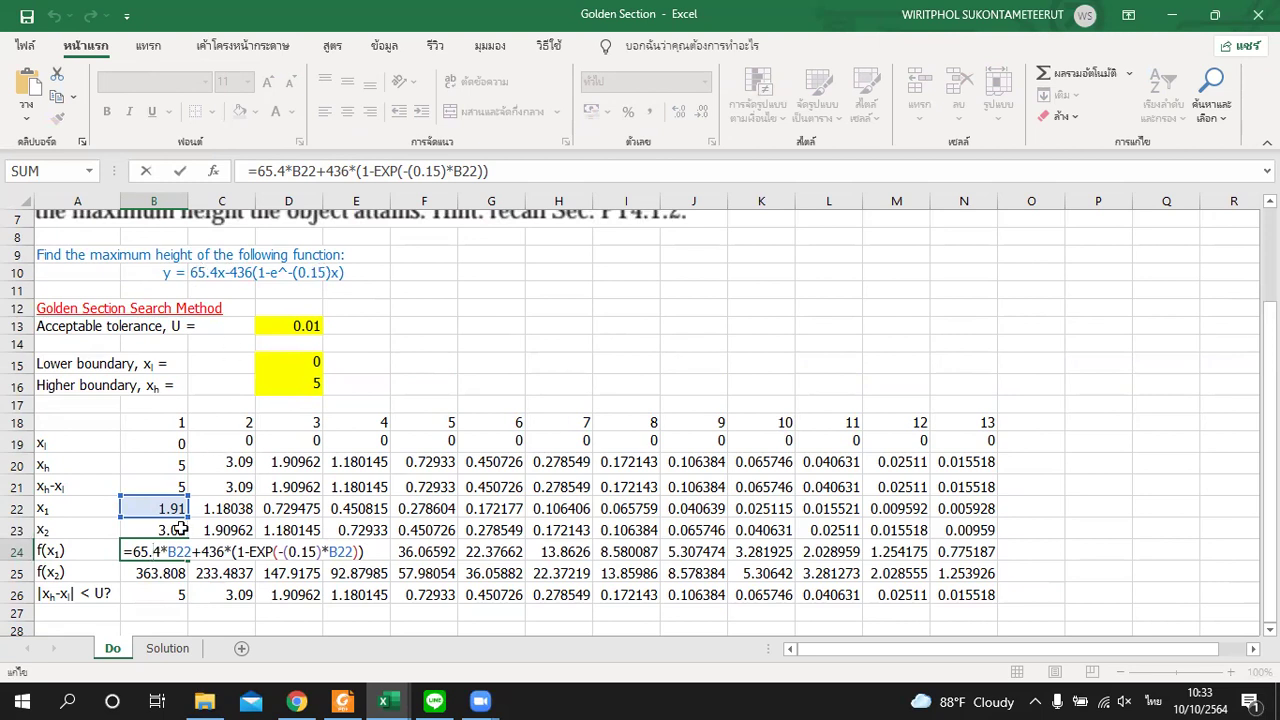
key(Return)
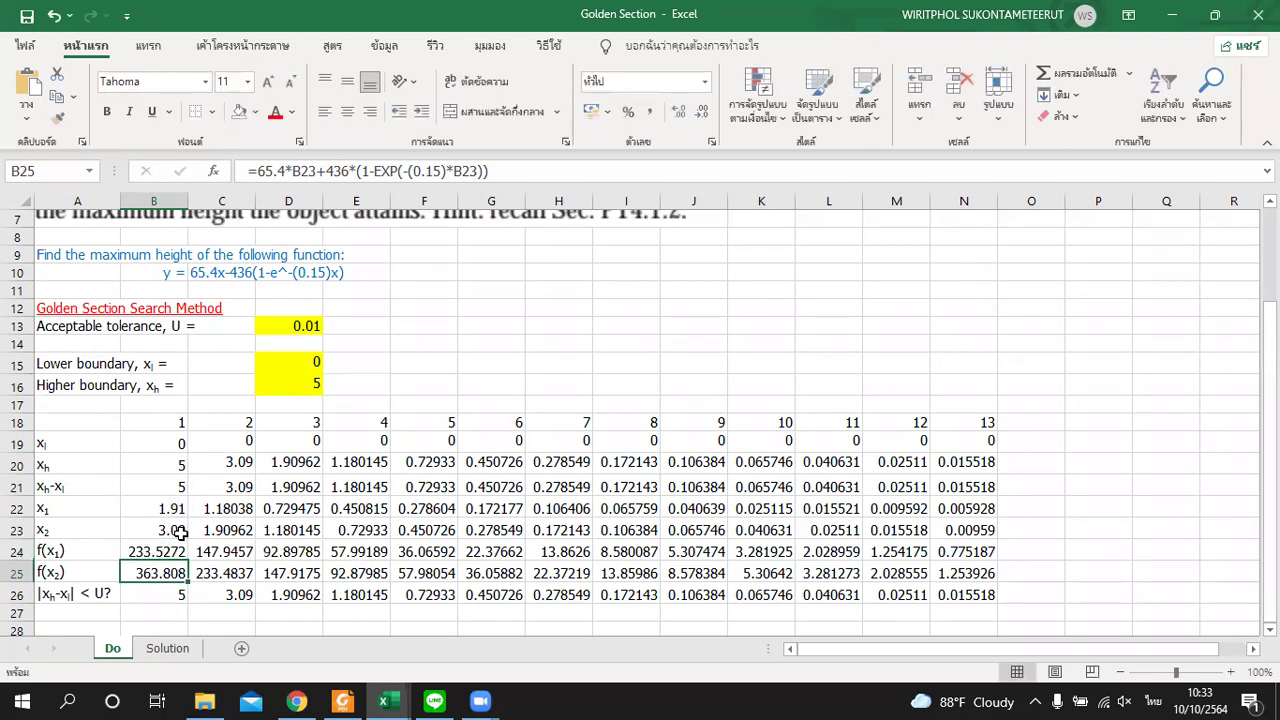
double_click(143, 574)
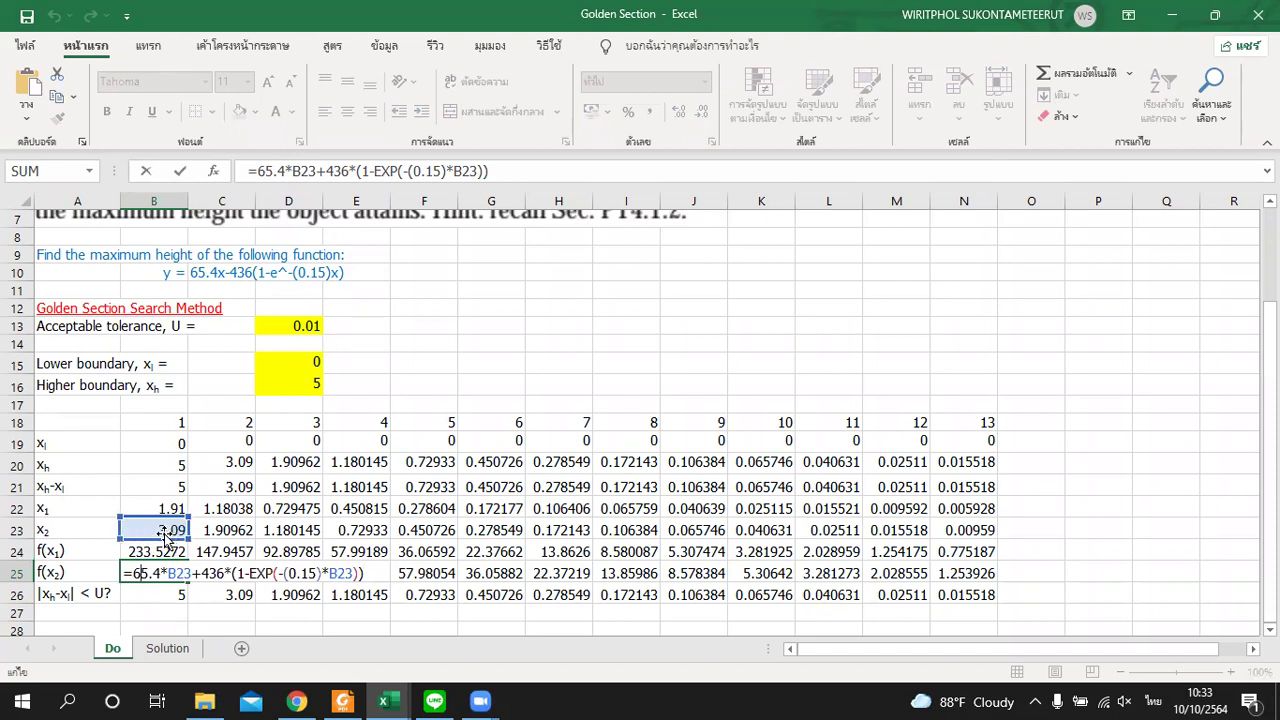
key(ctrl+Return)
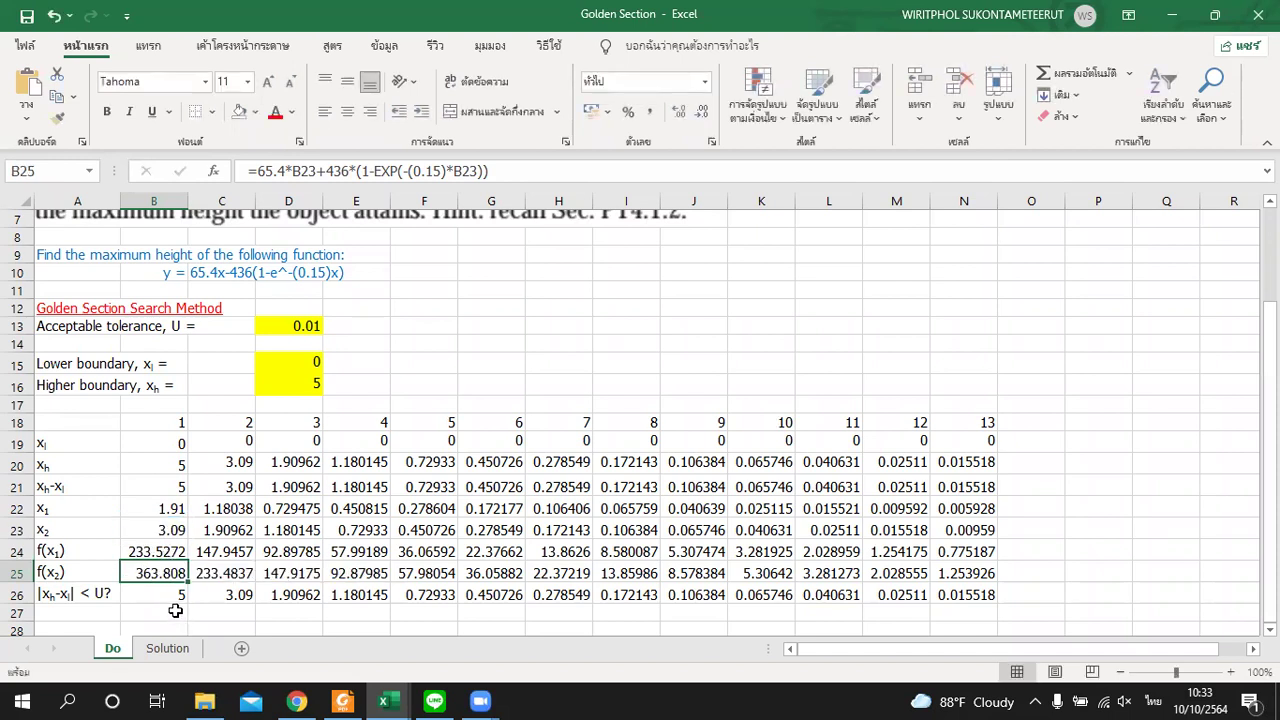
- Inspect the tolerance-check formula for |xh-xl| in B26 without altering it
scroll(158, 556, down, 1)
double_click(158, 542)
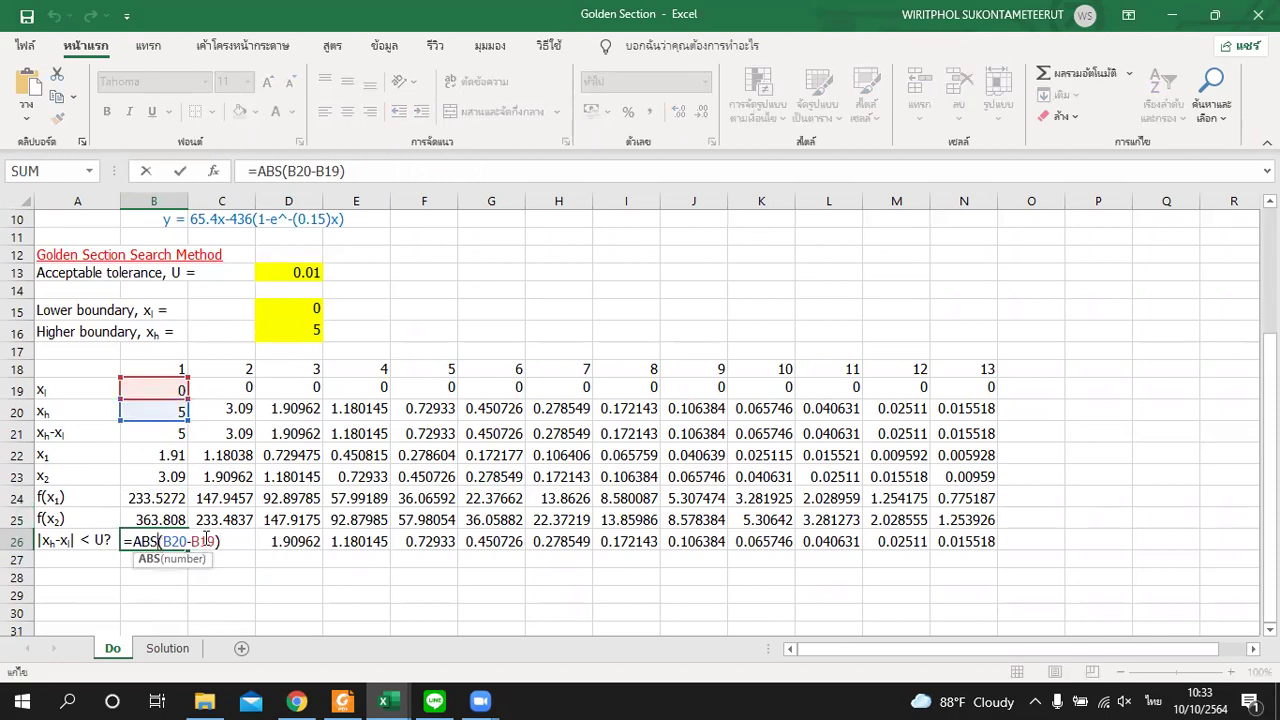
key(Escape)
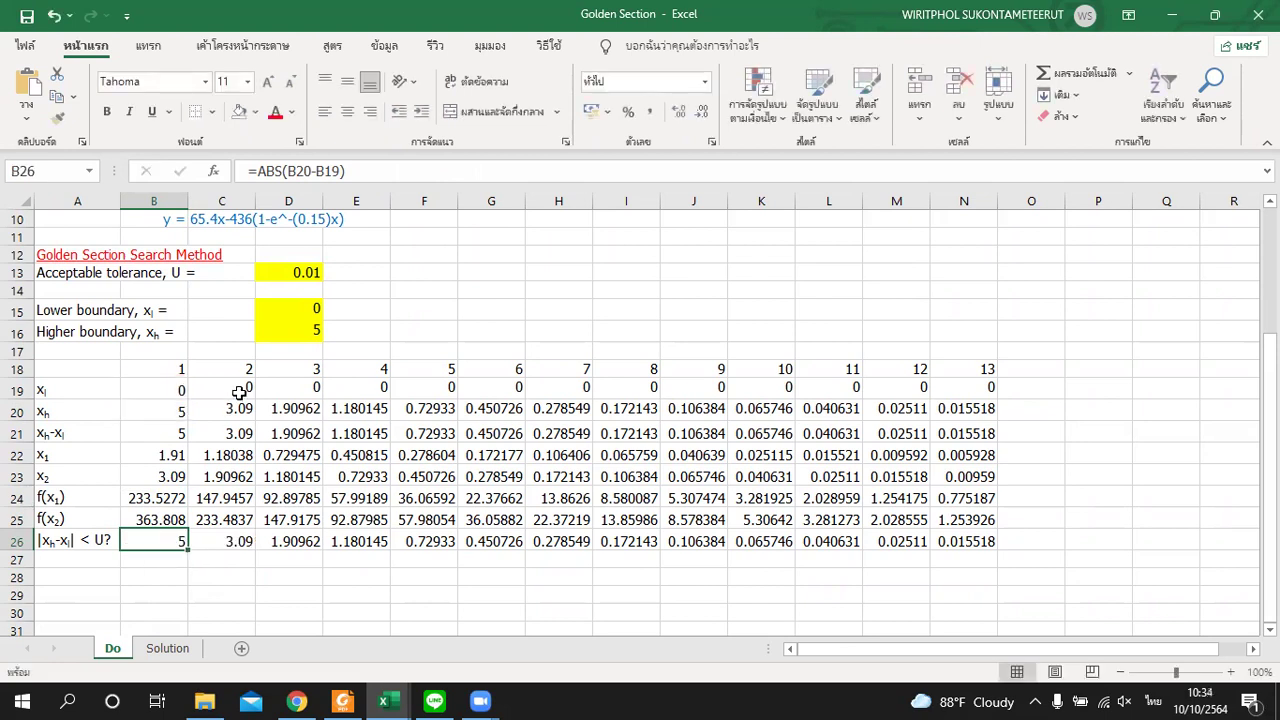
- In the second iteration's xl formula in C19, replace the IF function's value-if-true argument with B22
click(239, 391)
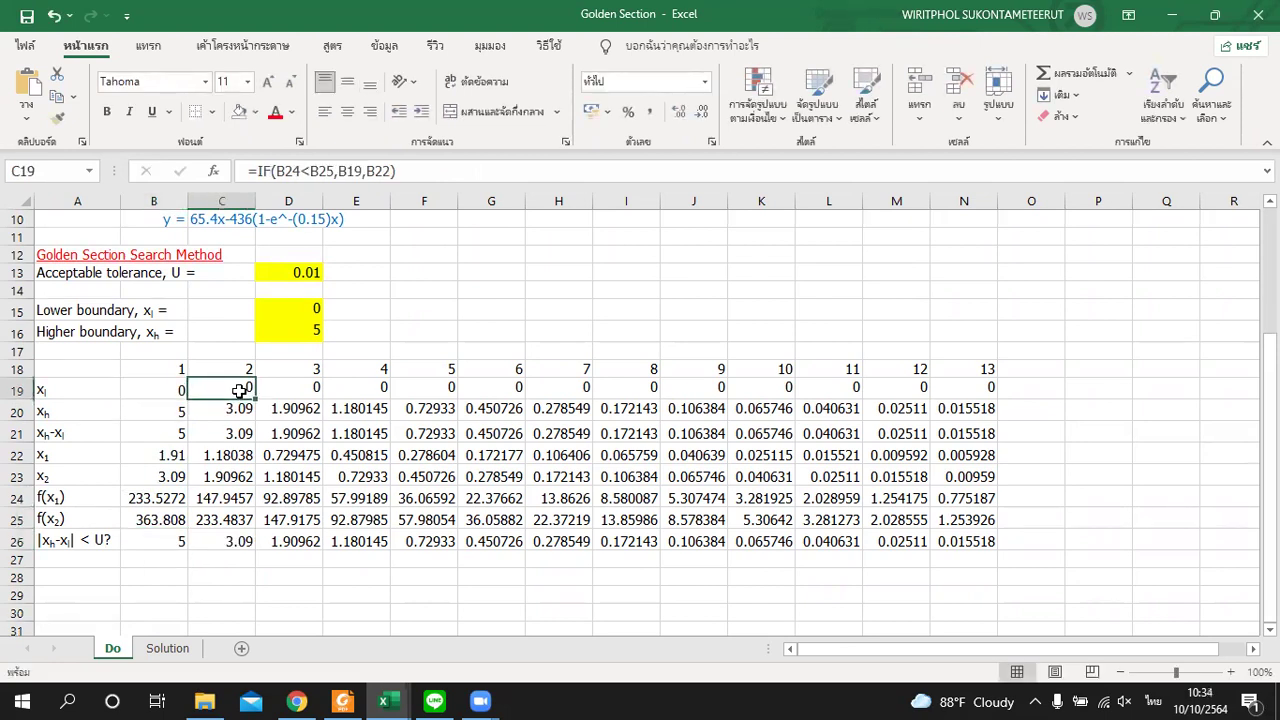
double_click(239, 391)
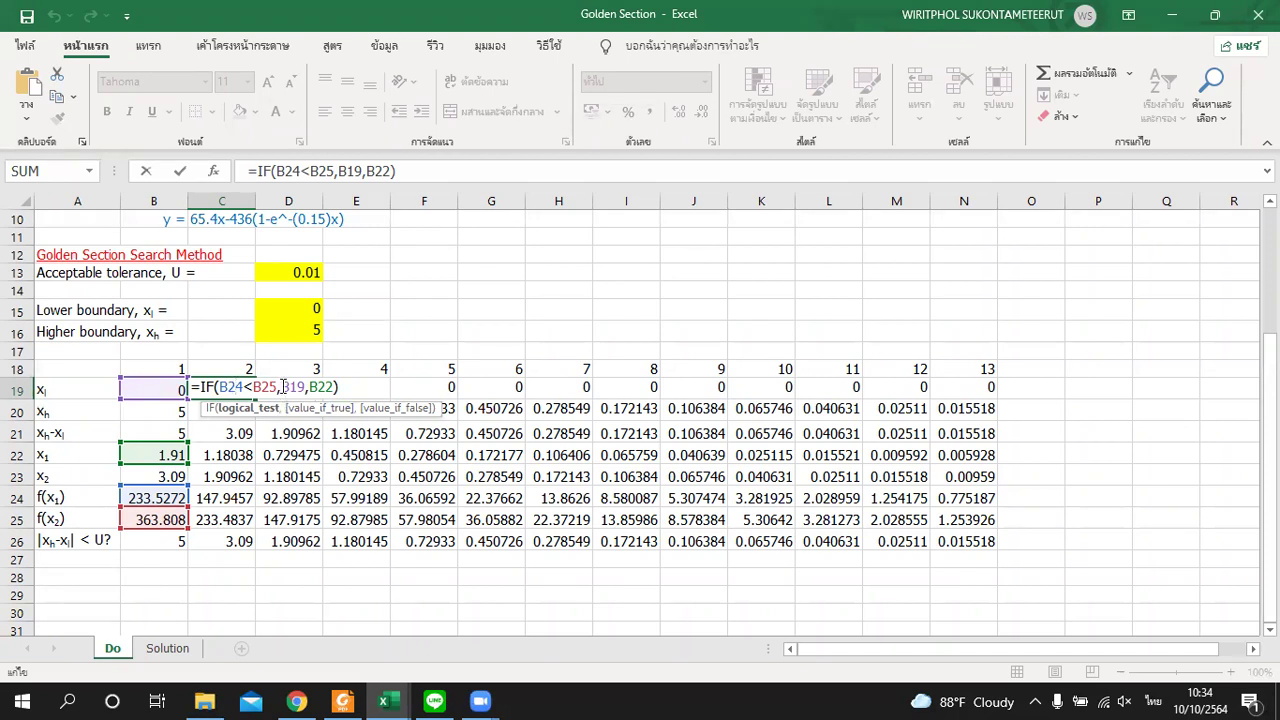
drag(280, 386, 304, 388)
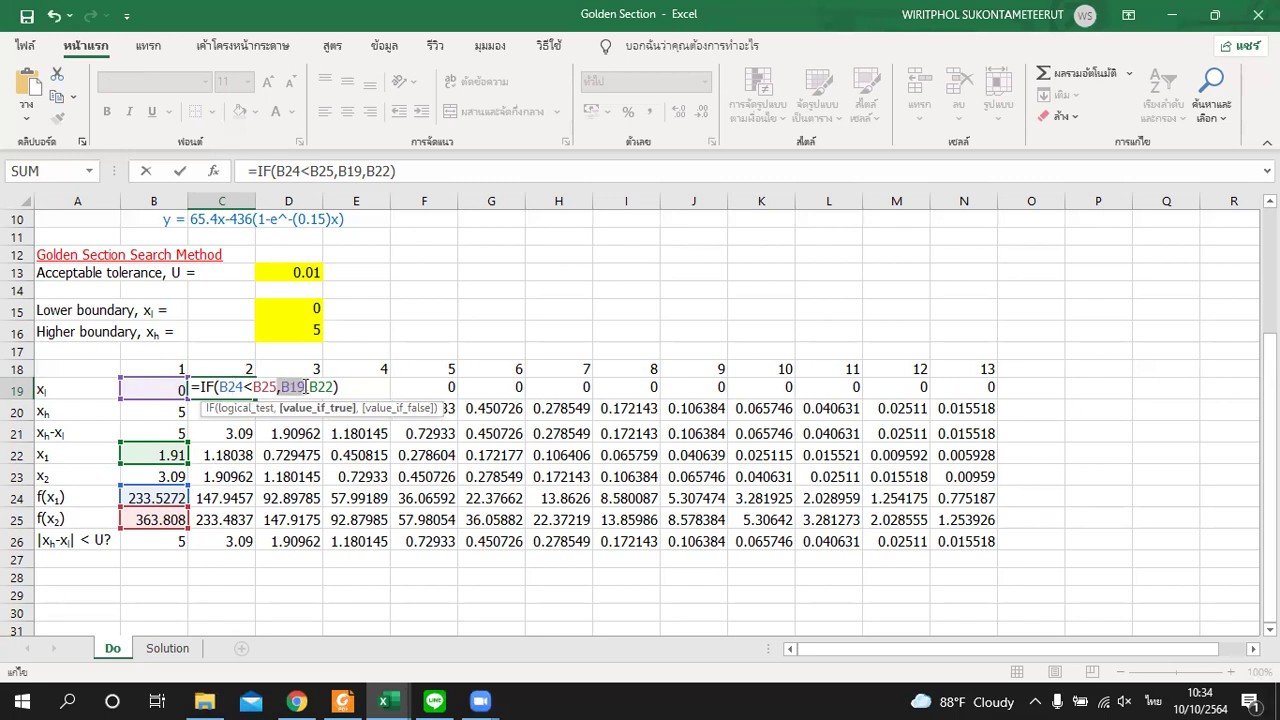
key(grave)
key(BackSpace)
key(BackSpace)
text(B)
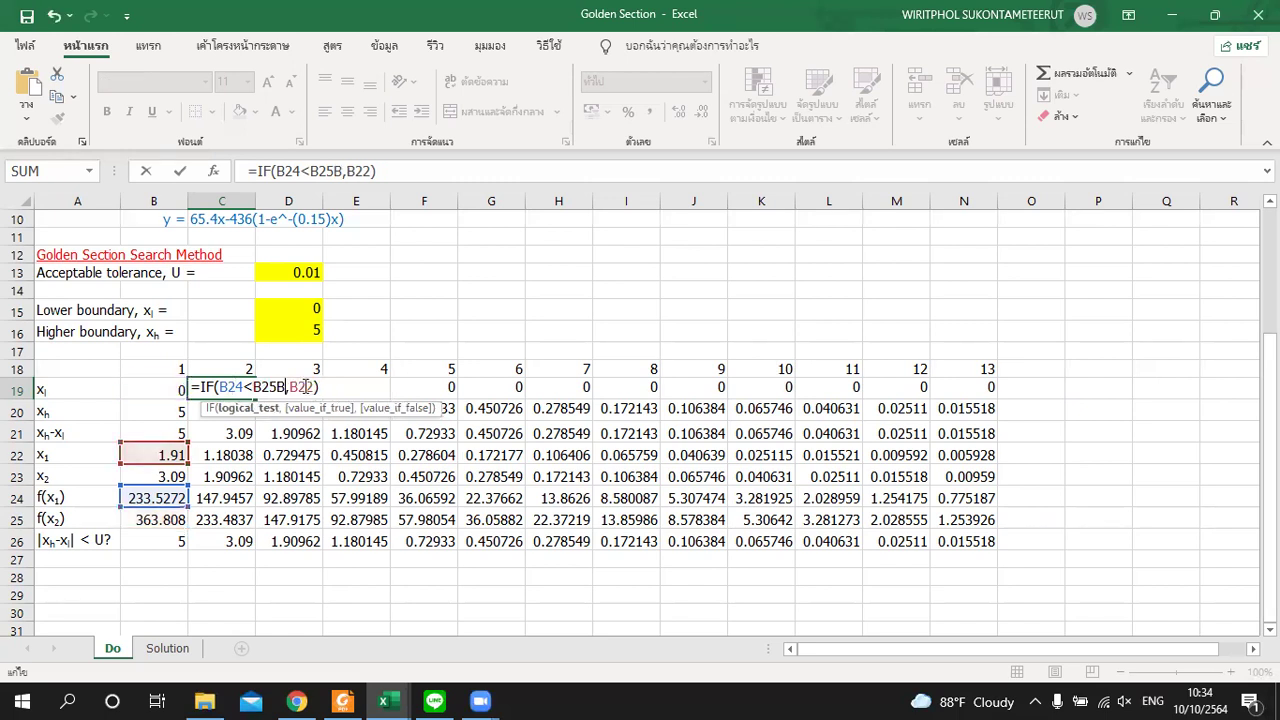
text(22)
key(BackSpace)
key(BackSpace)
key(BackSpace)
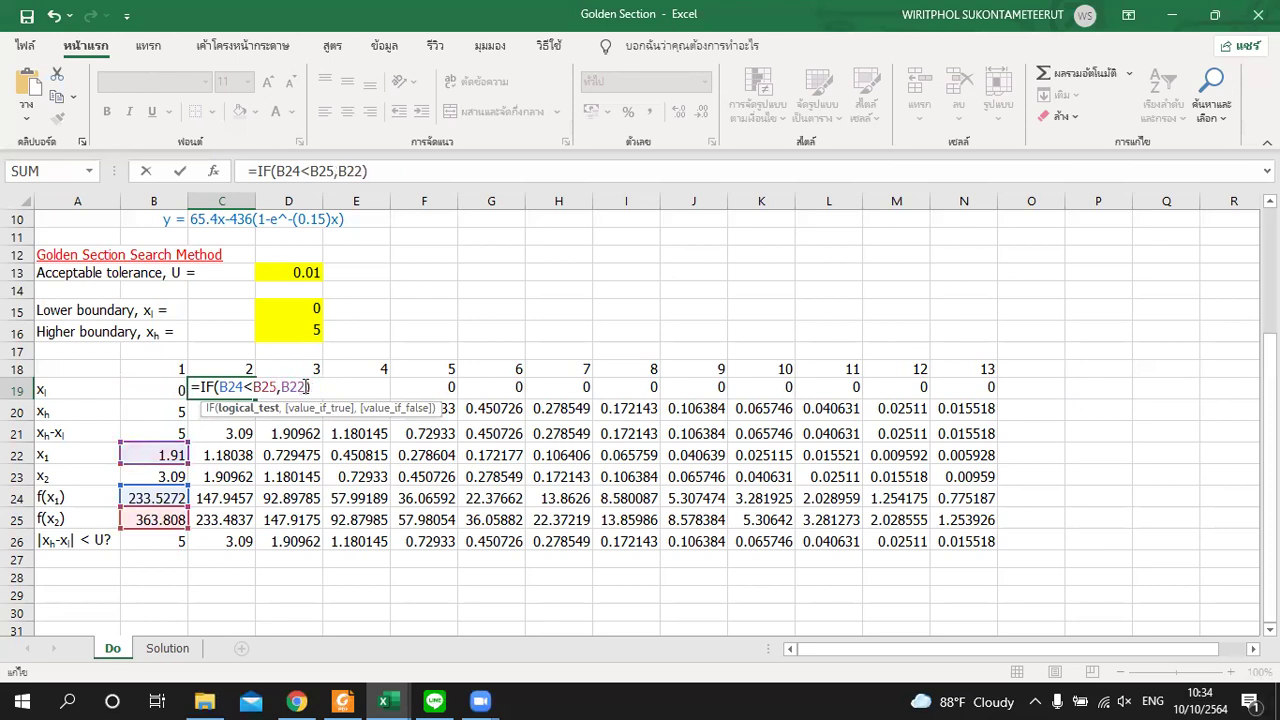
text(,B22)
- Complete the second iteration's xl formula in C19 with B19 as the IF function's value-if-false argument
click(307, 387)
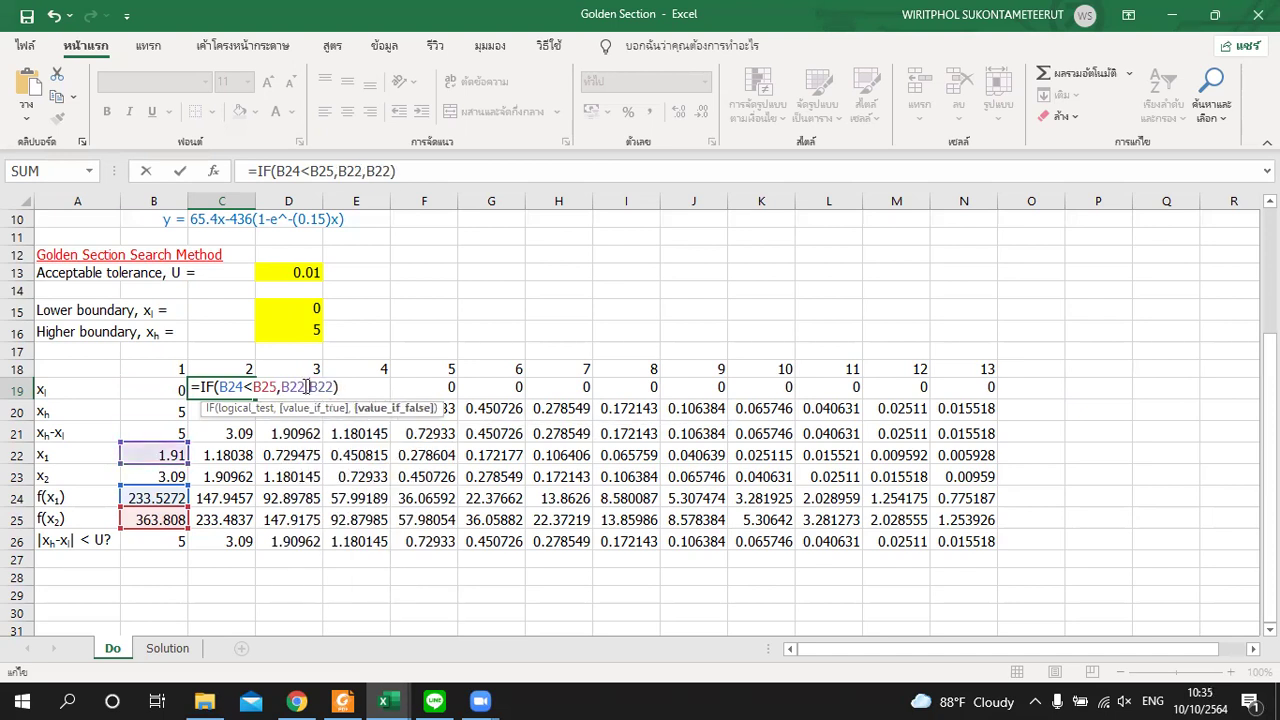
key(BackSpace)
key(BackSpace)
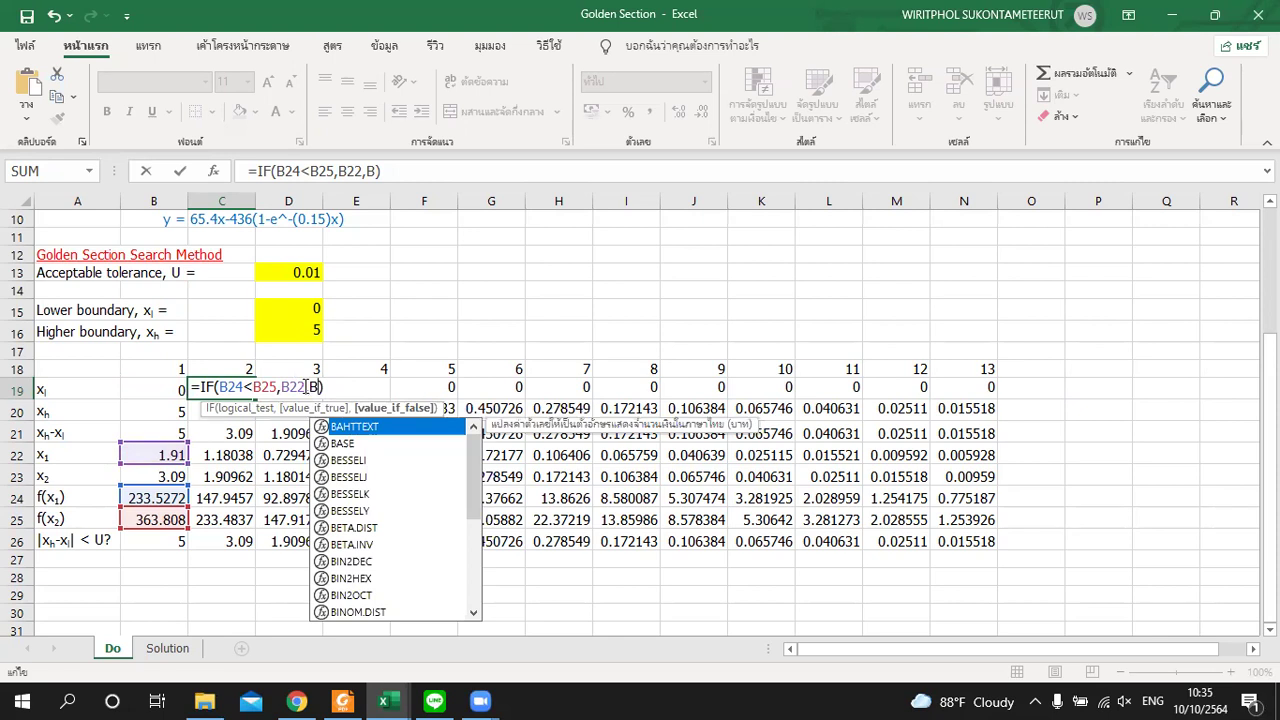
text(19)
key(Return)
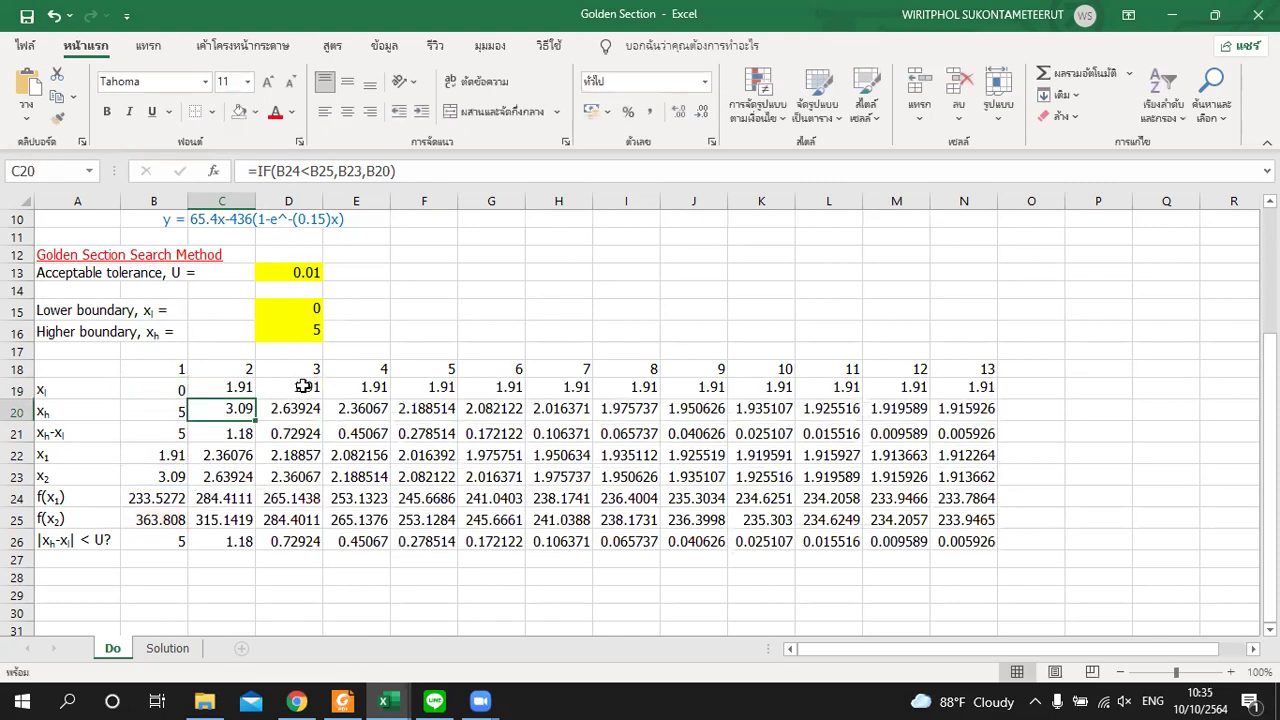
- In the second iteration's xh formula in C20, set the IF function's value-if-true to B20 and value-if-false to B23
double_click(219, 411)
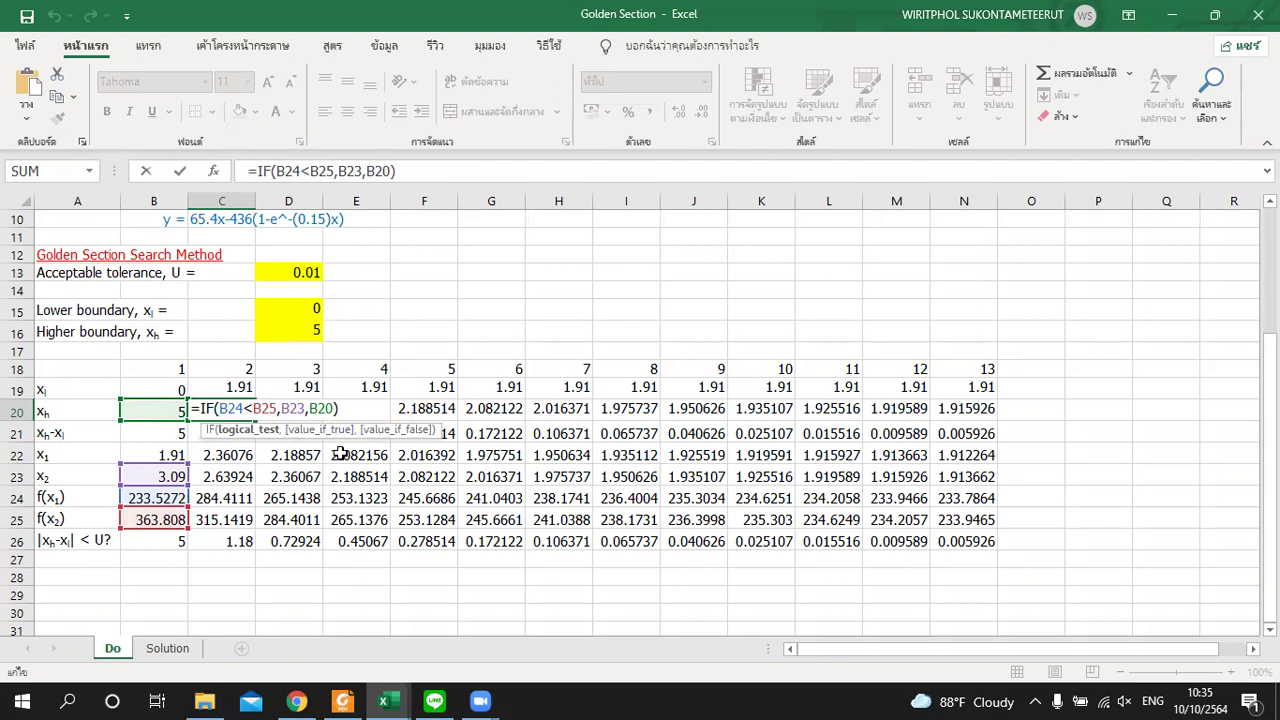
click(304, 410)
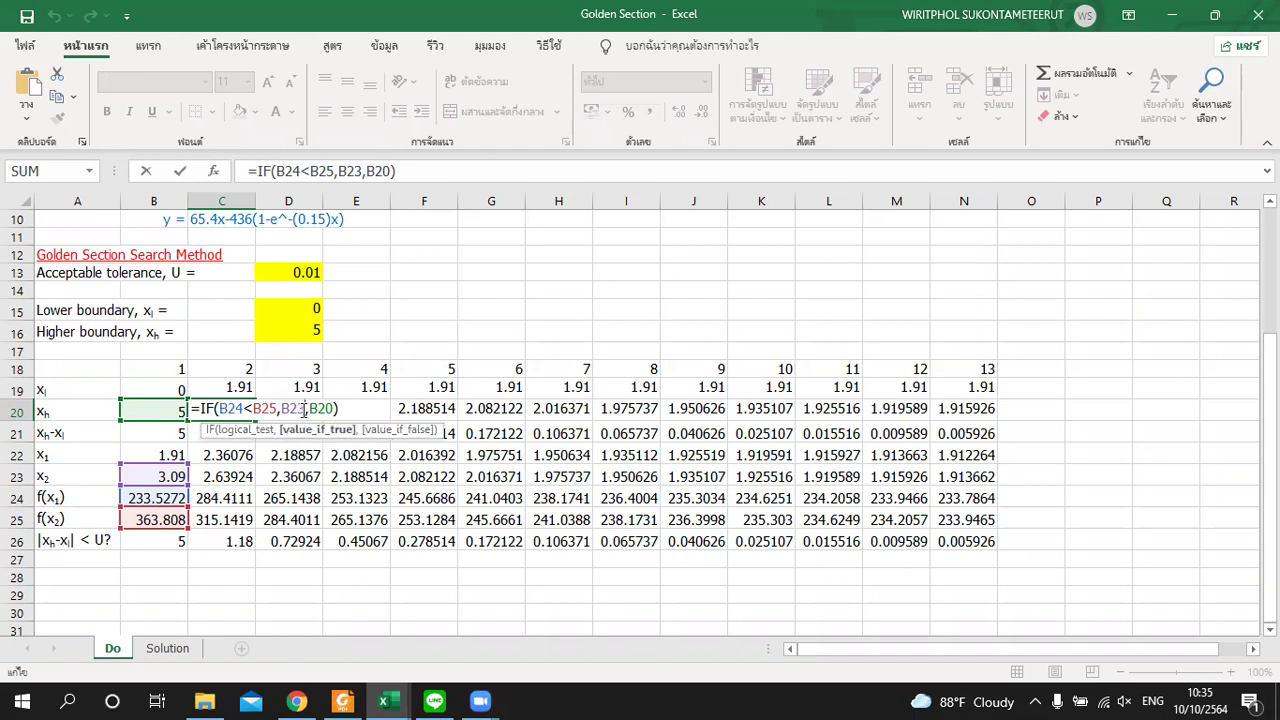
key(BackSpace)
text(0)
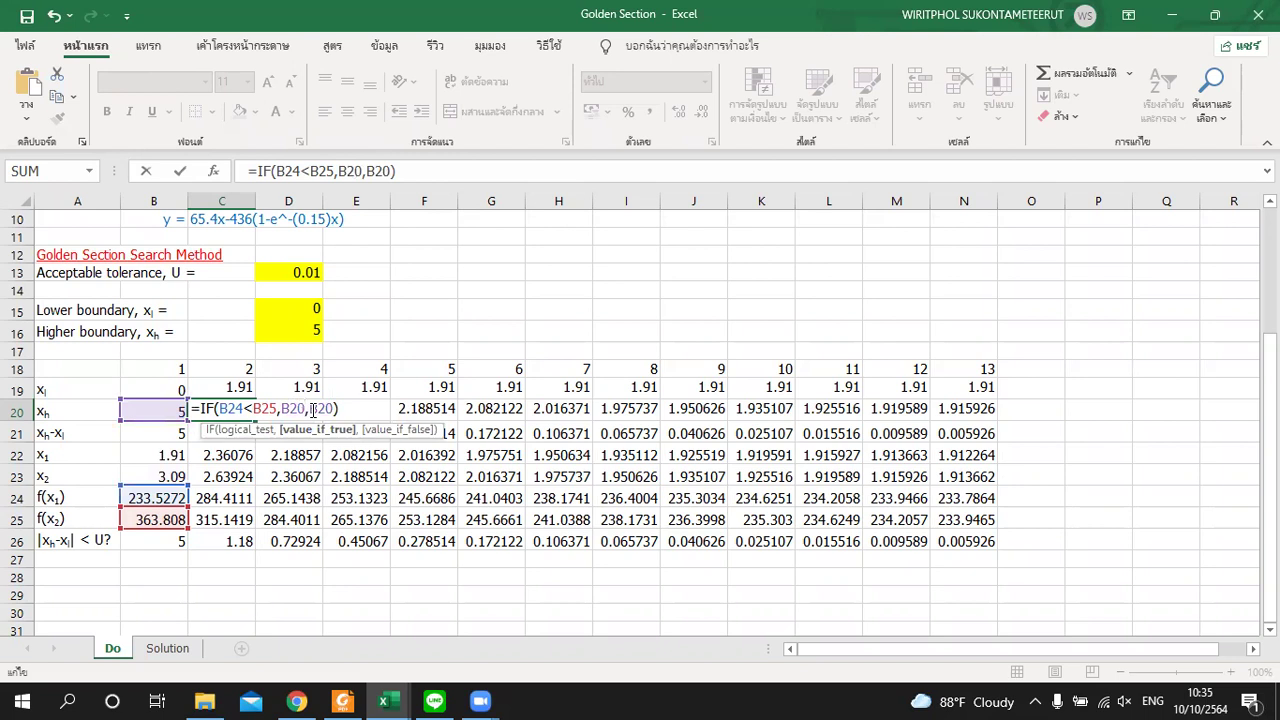
click(334, 410)
key(BackSpace)
text(3)
key(Return)
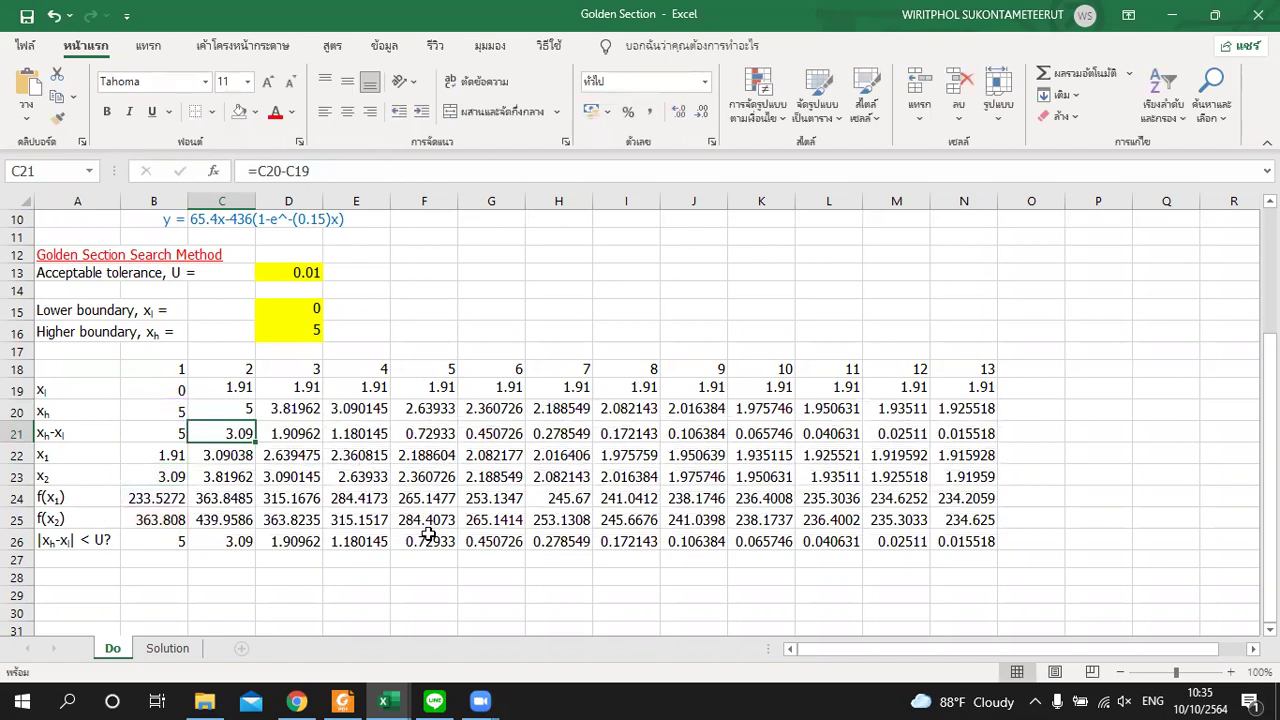
- Fill the corrected xl and xh formulas from C19:C20 across the remaining iterations to column N
double_click(220, 457)
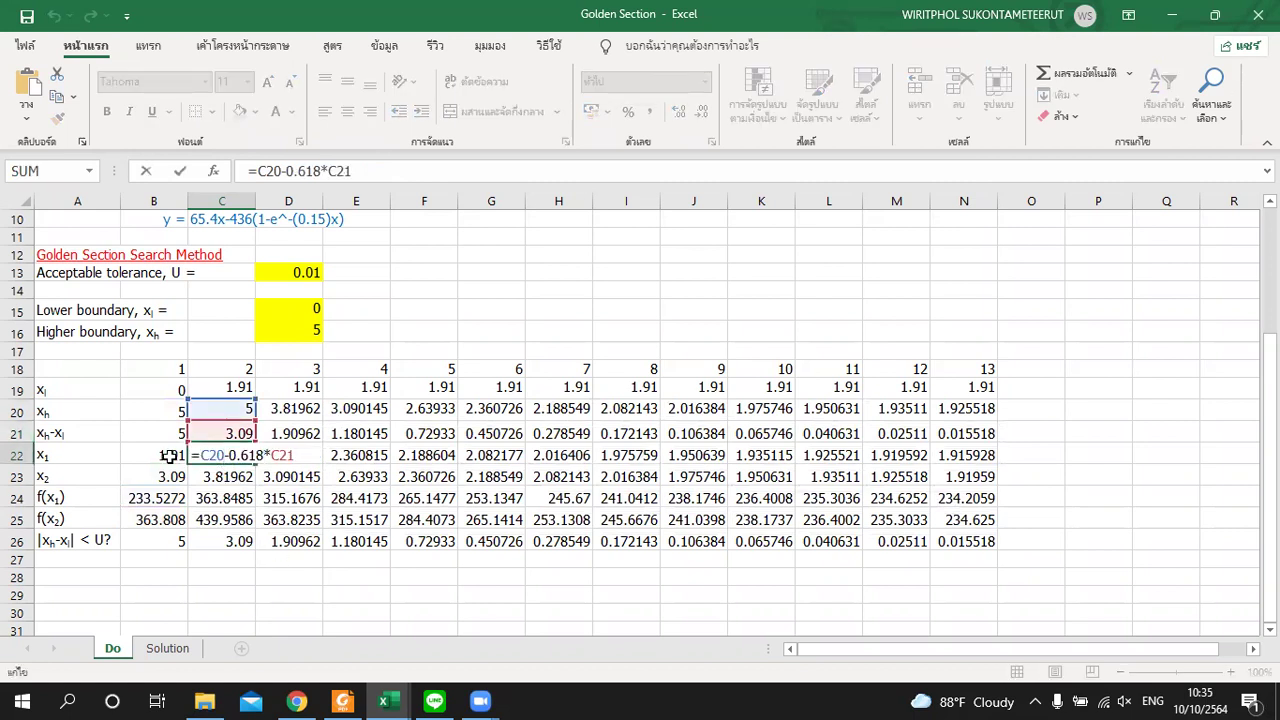
key(Escape)
drag(243, 410, 992, 420)
click(233, 410)
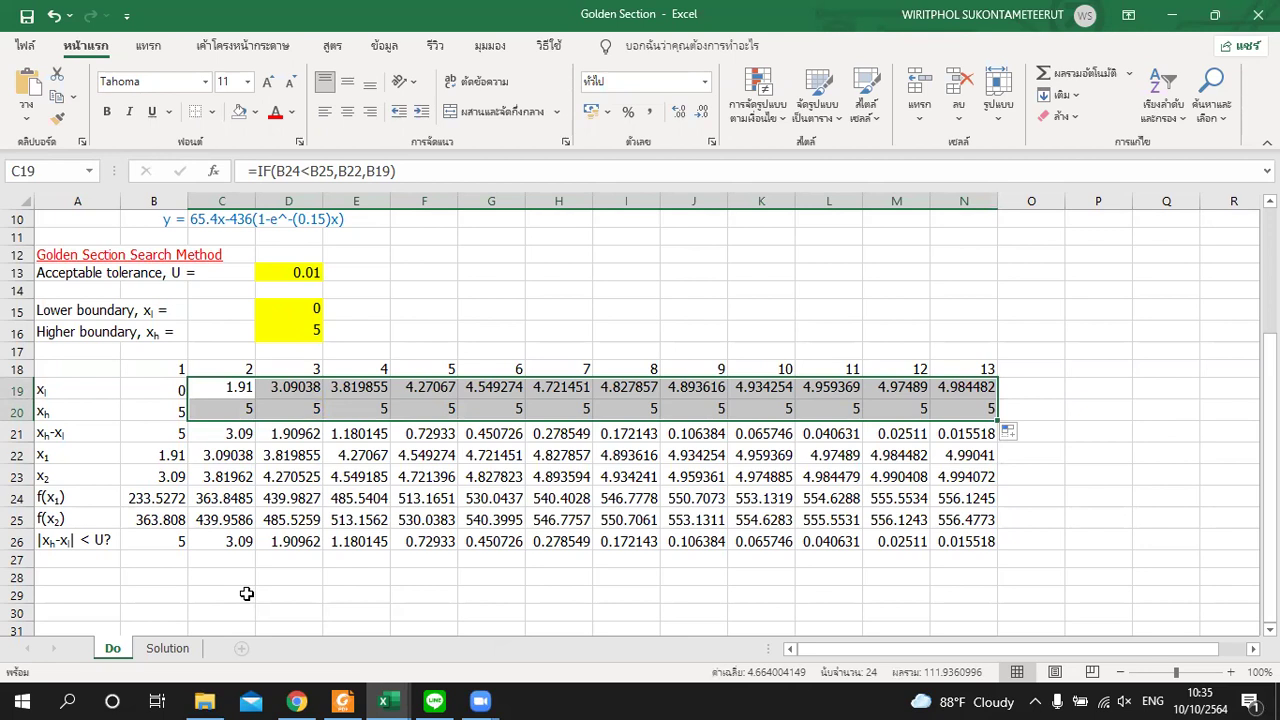
key(ctrl+z)
drag(256, 419, 995, 420)
- Review the problem statement and inspect the second iteration's x1 and f(x1) formulas in C22 and C24
scroll(700, 595, up, 3)
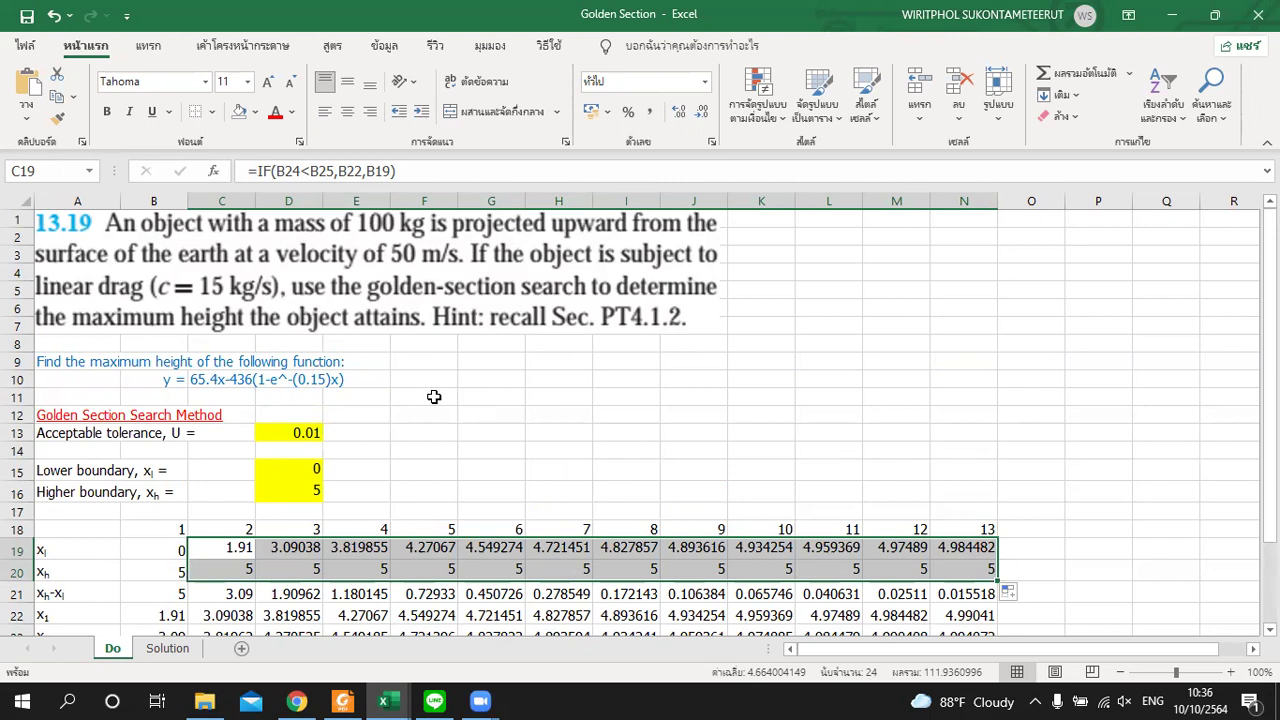
scroll(434, 396, down, 2)
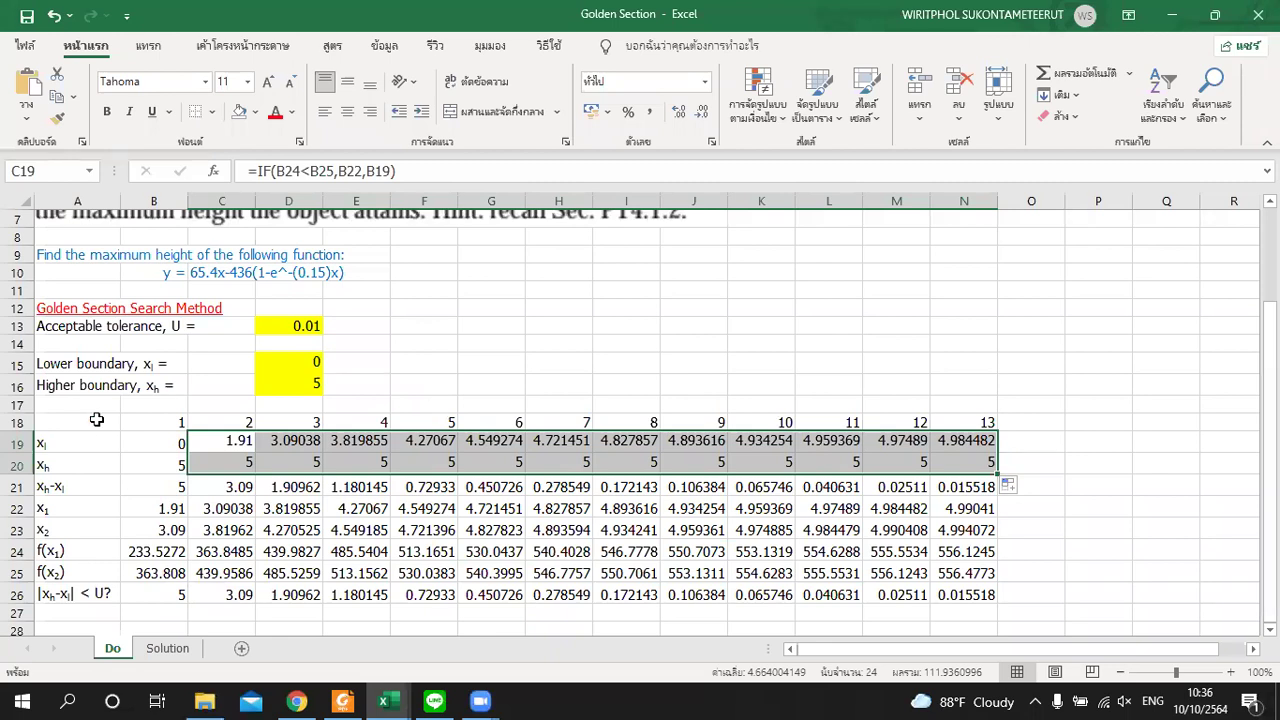
click(229, 510)
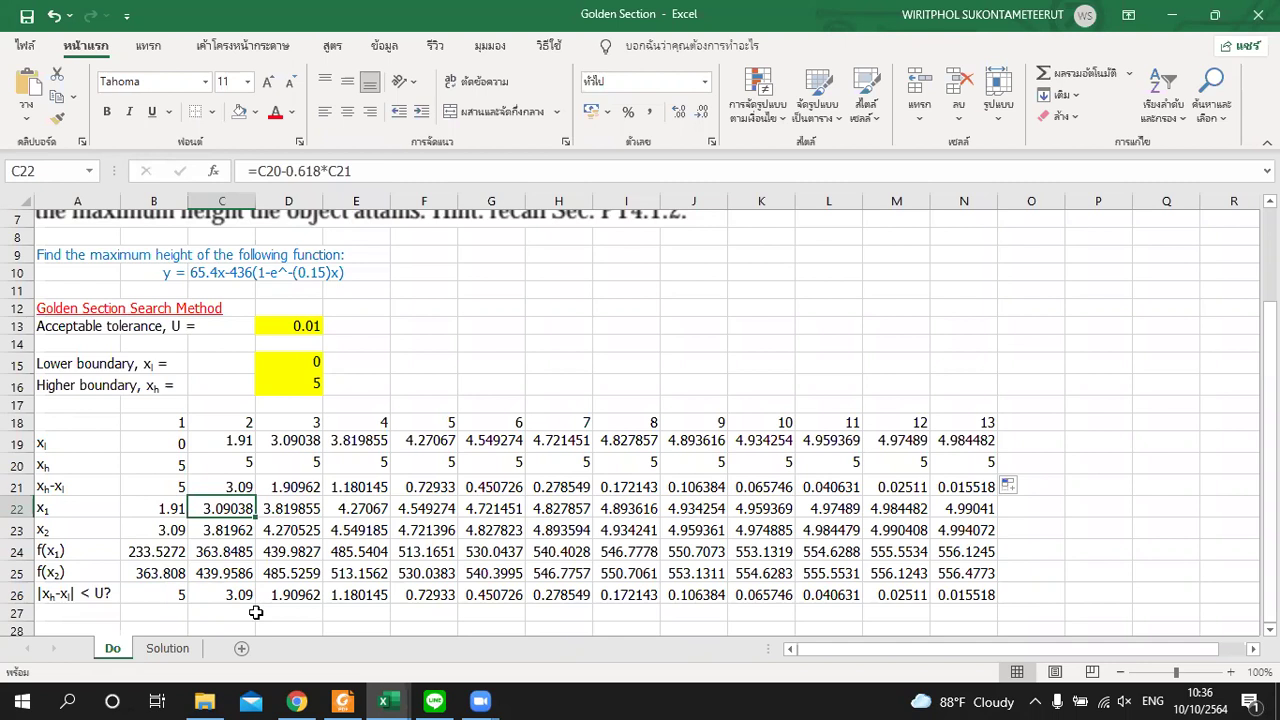
click(232, 552)
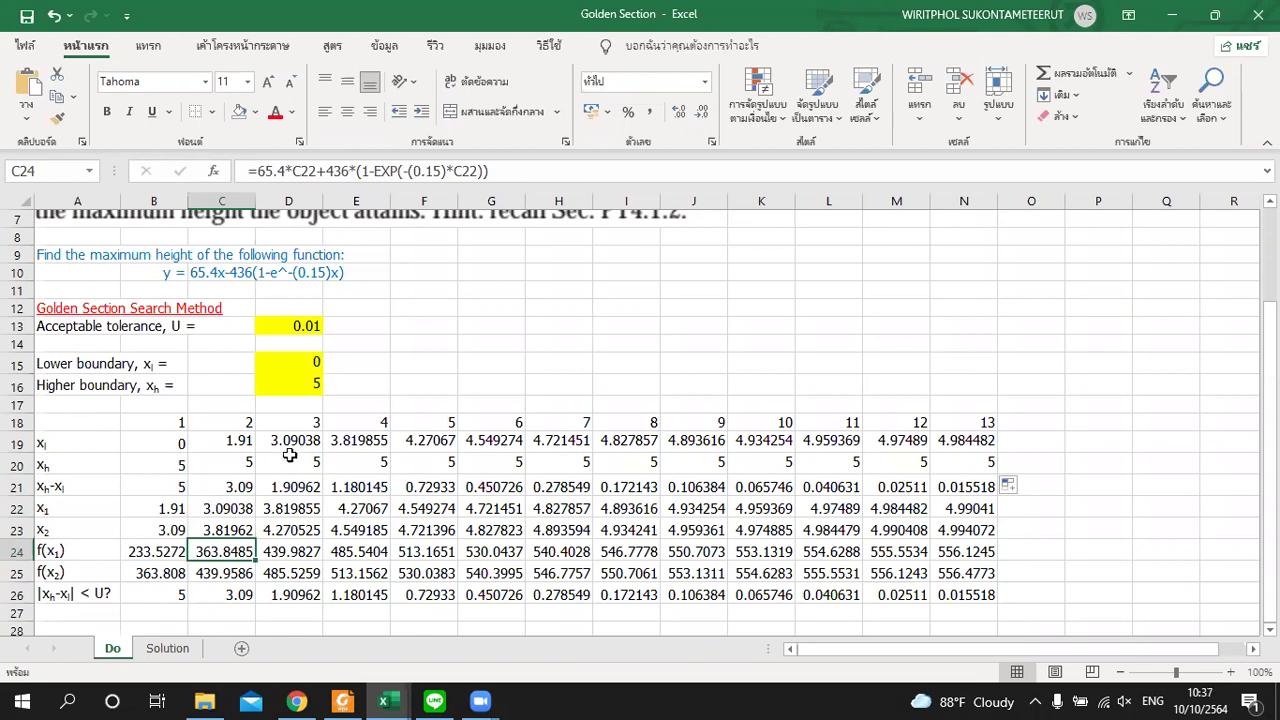
scroll(288, 470, up, 1)
scroll(288, 476, down, 1)
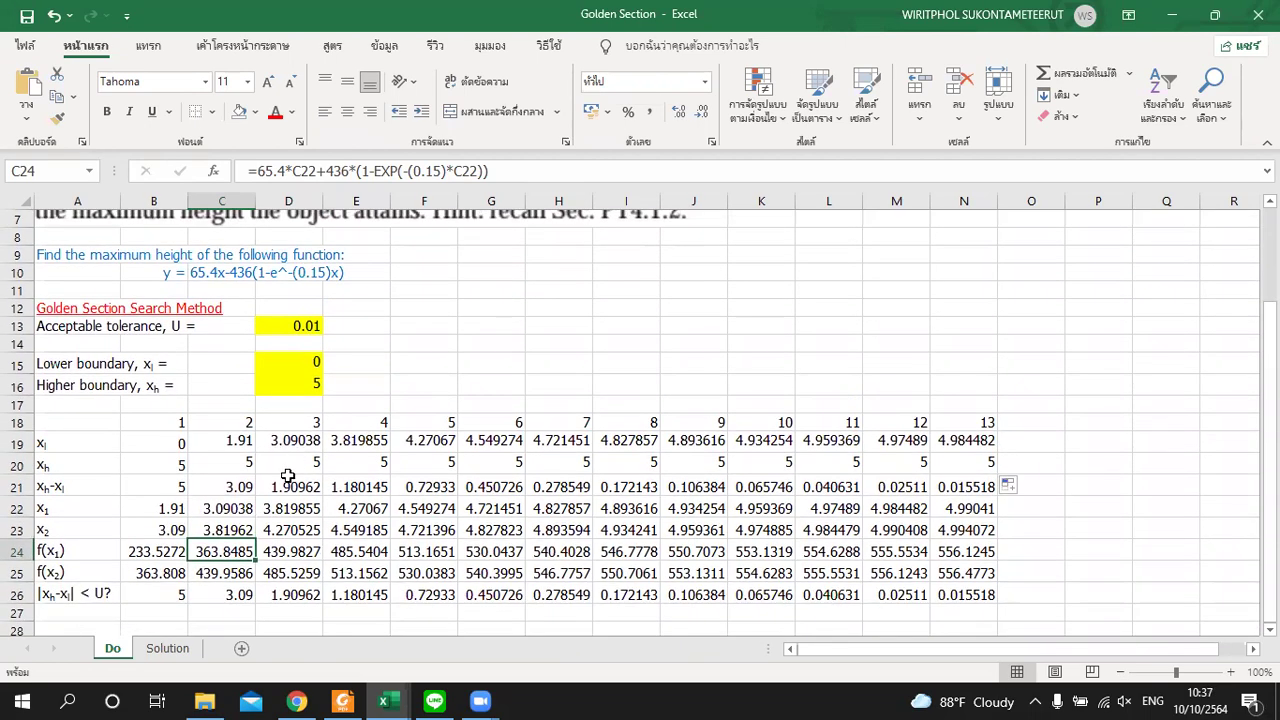
- Compare the height function and iteration table on the Solution sheet with those on the Do sheet
click(150, 651)
scroll(337, 497, down, 1)
scroll(337, 497, down, 1)
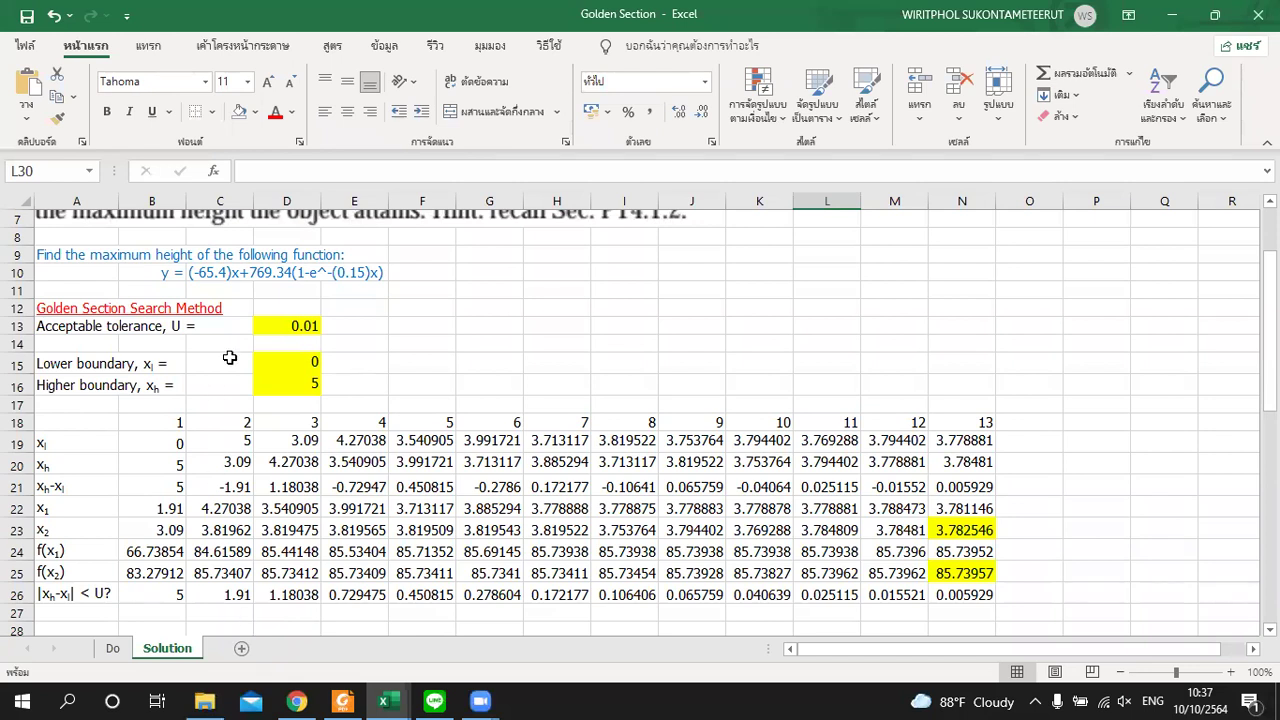
scroll(232, 356, up, 1)
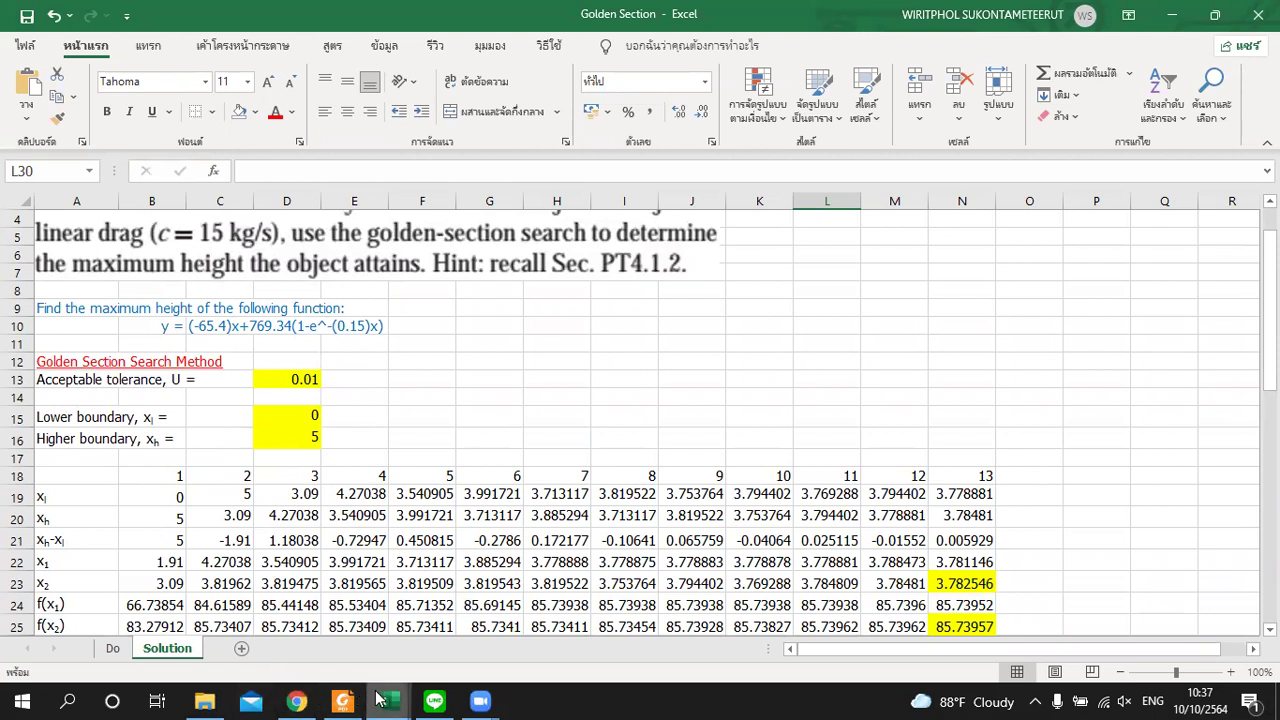
click(113, 649)
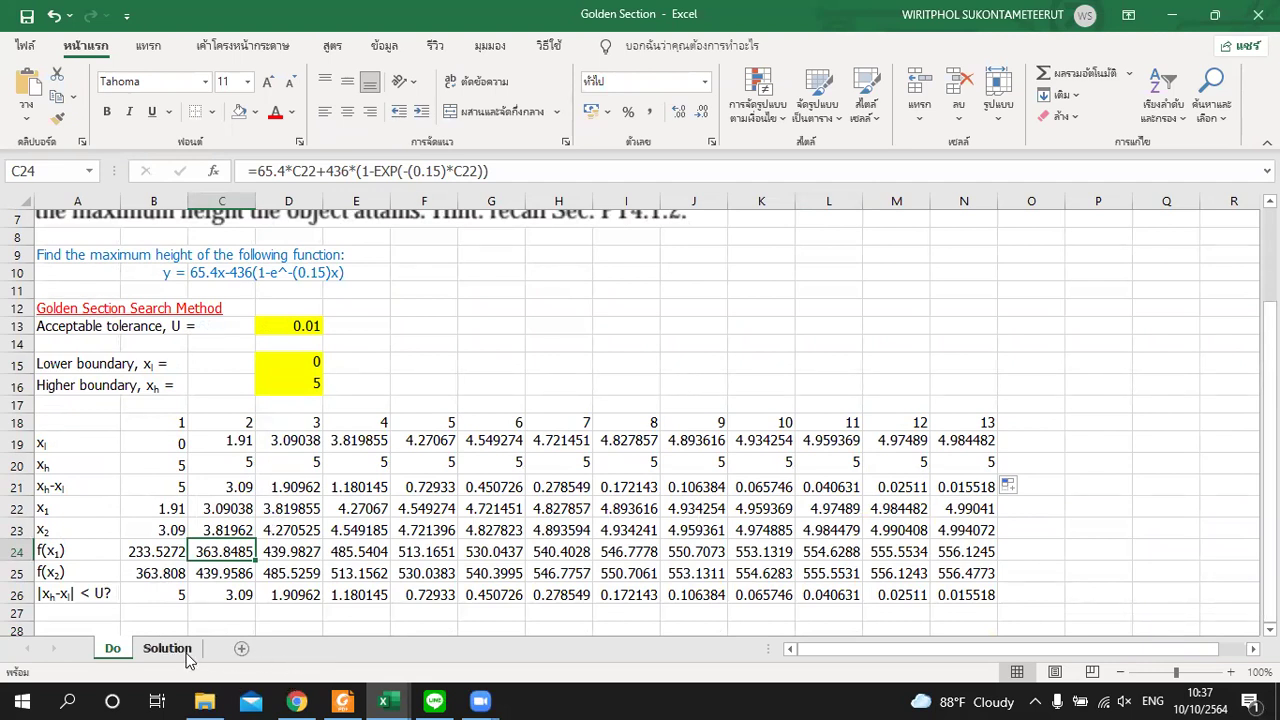
scroll(181, 650, up, 2)
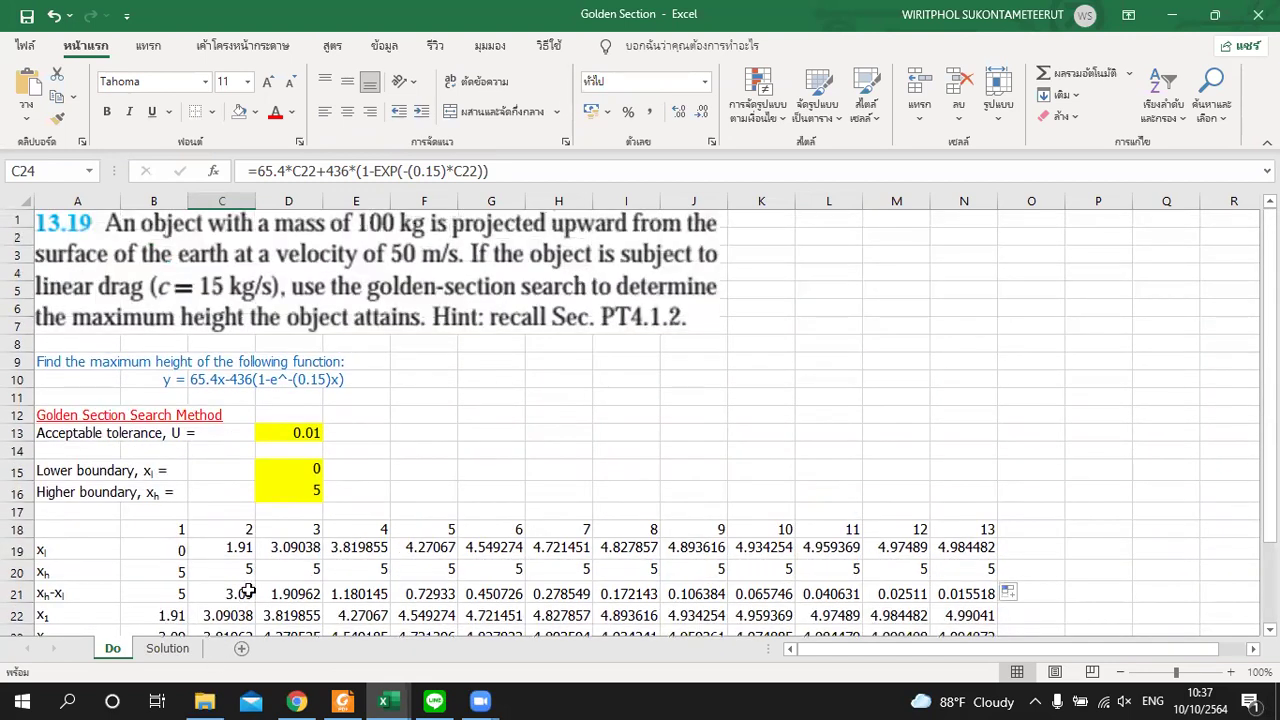
scroll(240, 600, down, 2)
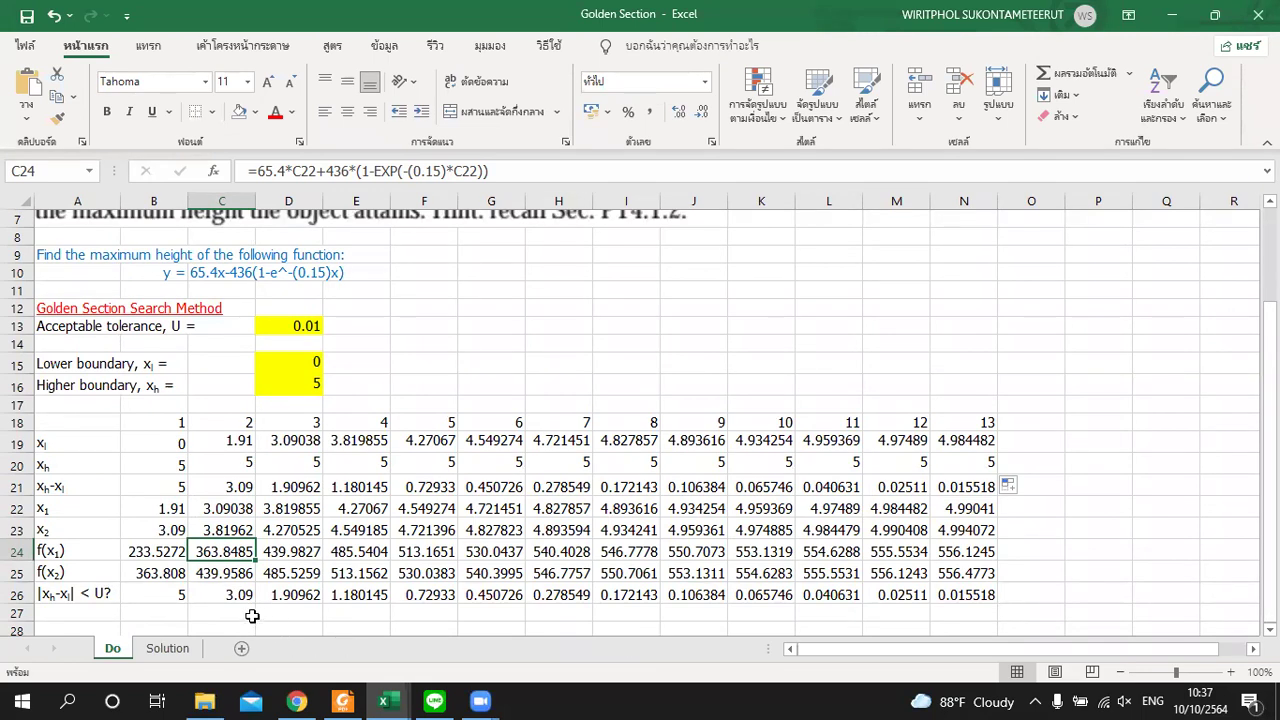
- Inspect the final iteration's f(x2) formula in N25 on the Solution sheet
click(172, 648)
scroll(204, 543, down, 1)
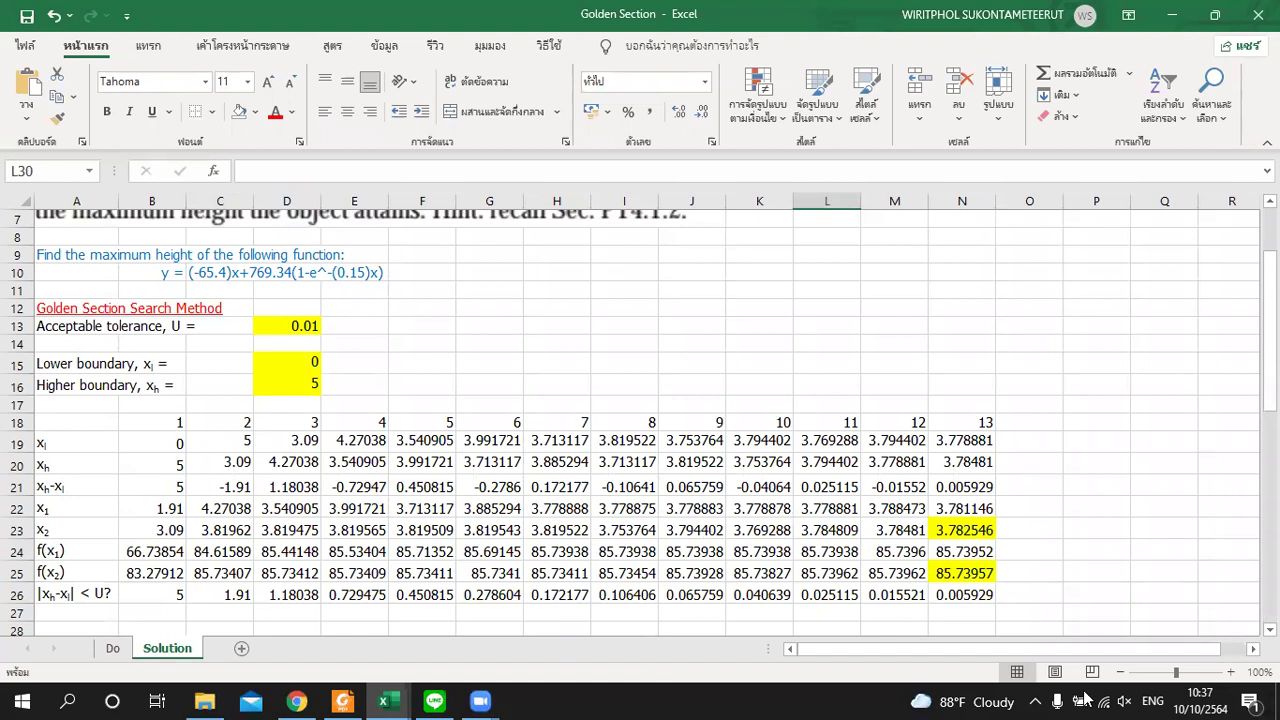
click(958, 575)
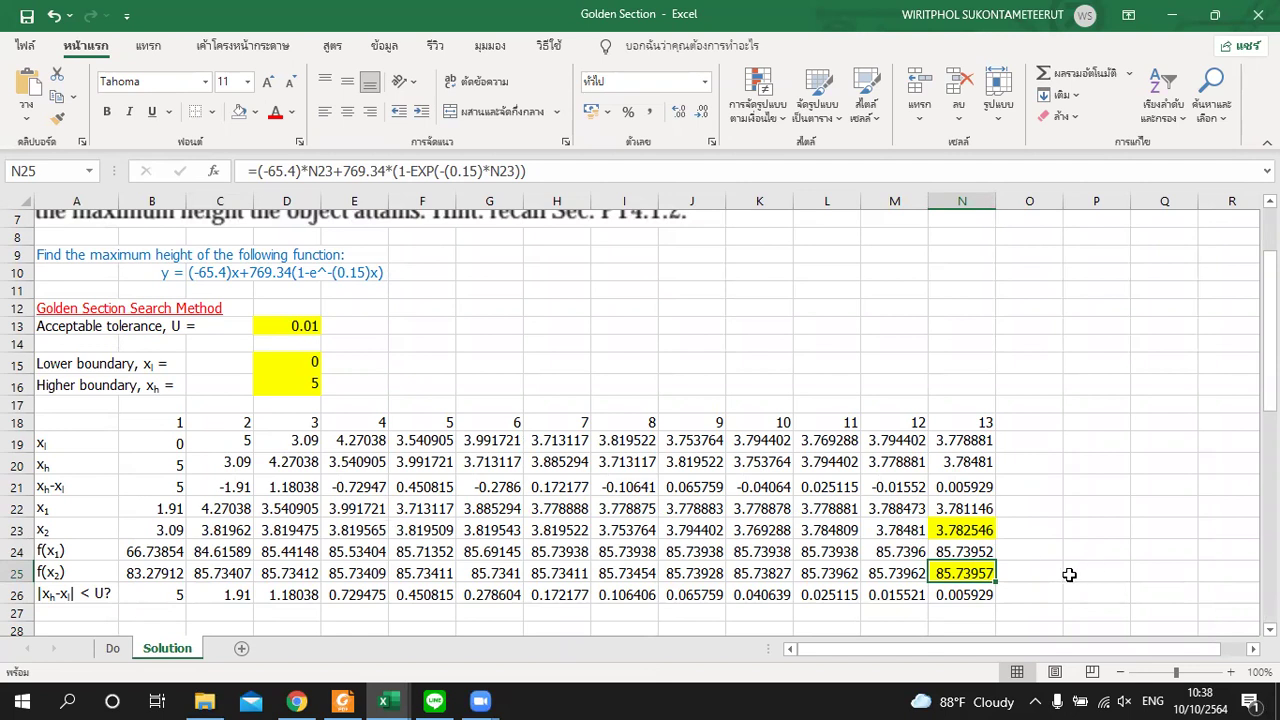
- Check the Do sheet's results again and inspect the Solution sheet's second-iteration xl formula in C19 without altering it
click(112, 648)
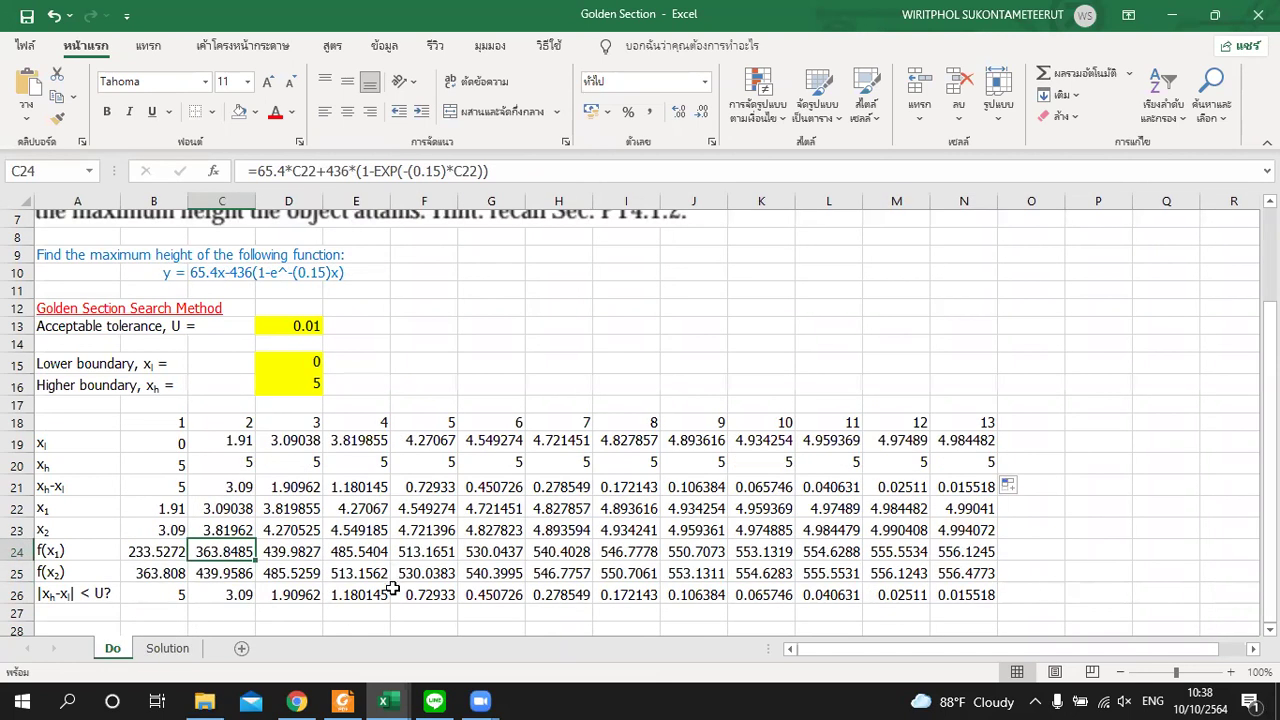
click(170, 650)
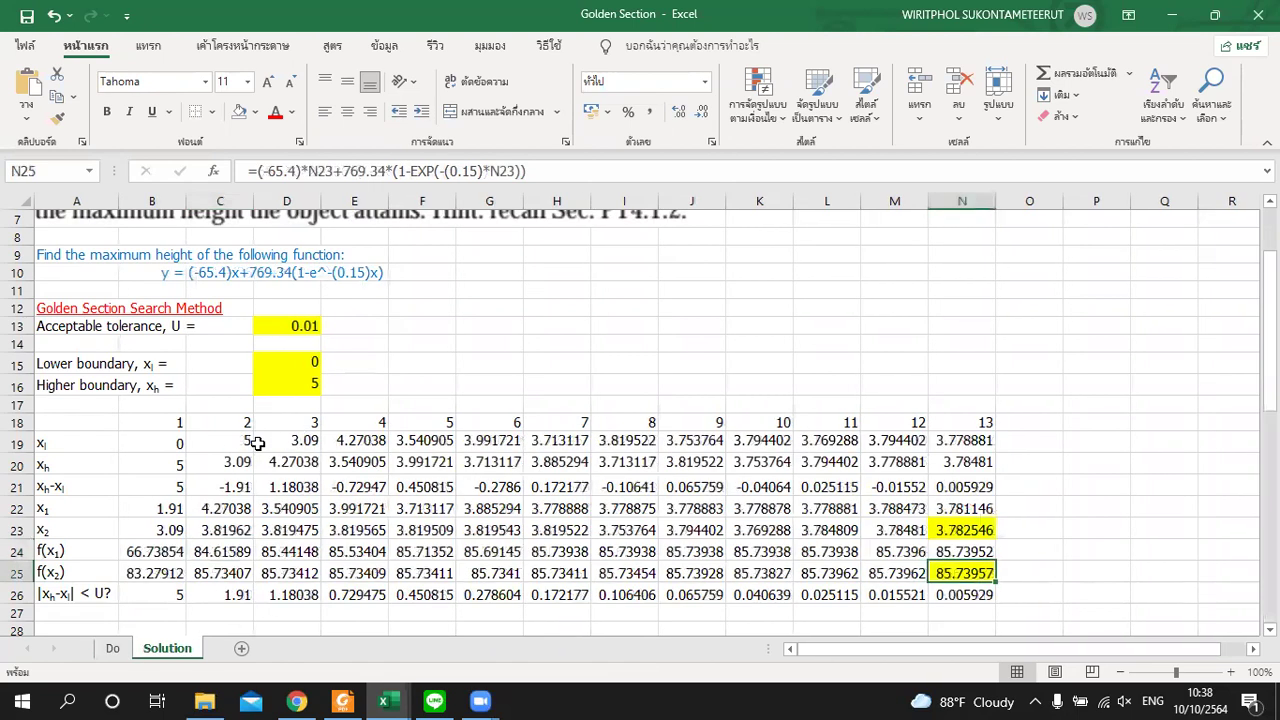
click(237, 447)
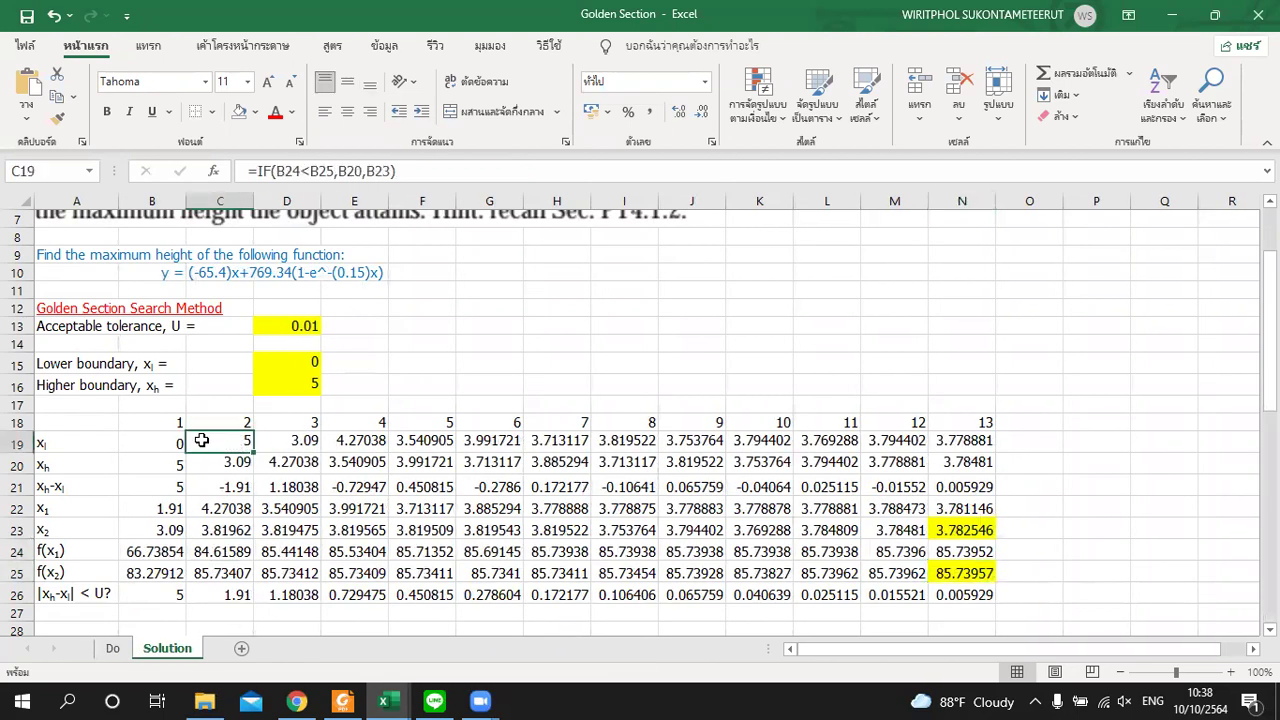
double_click(201, 440)
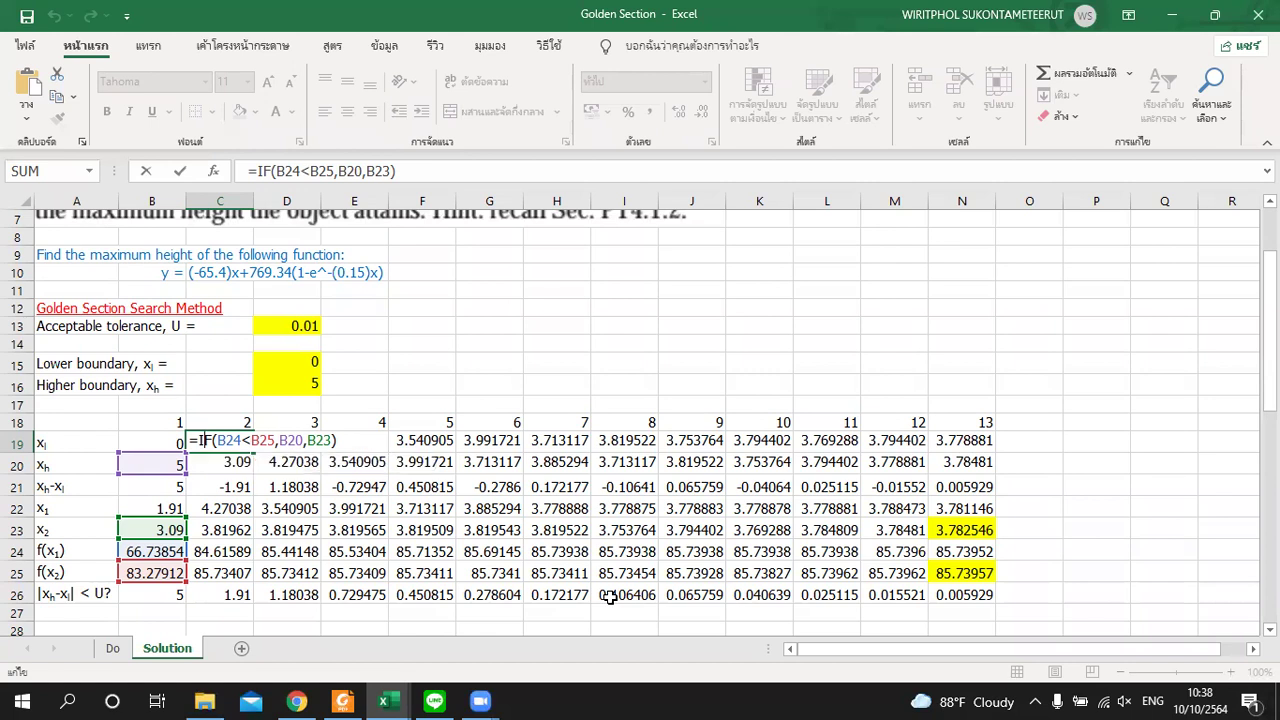
key(Return)
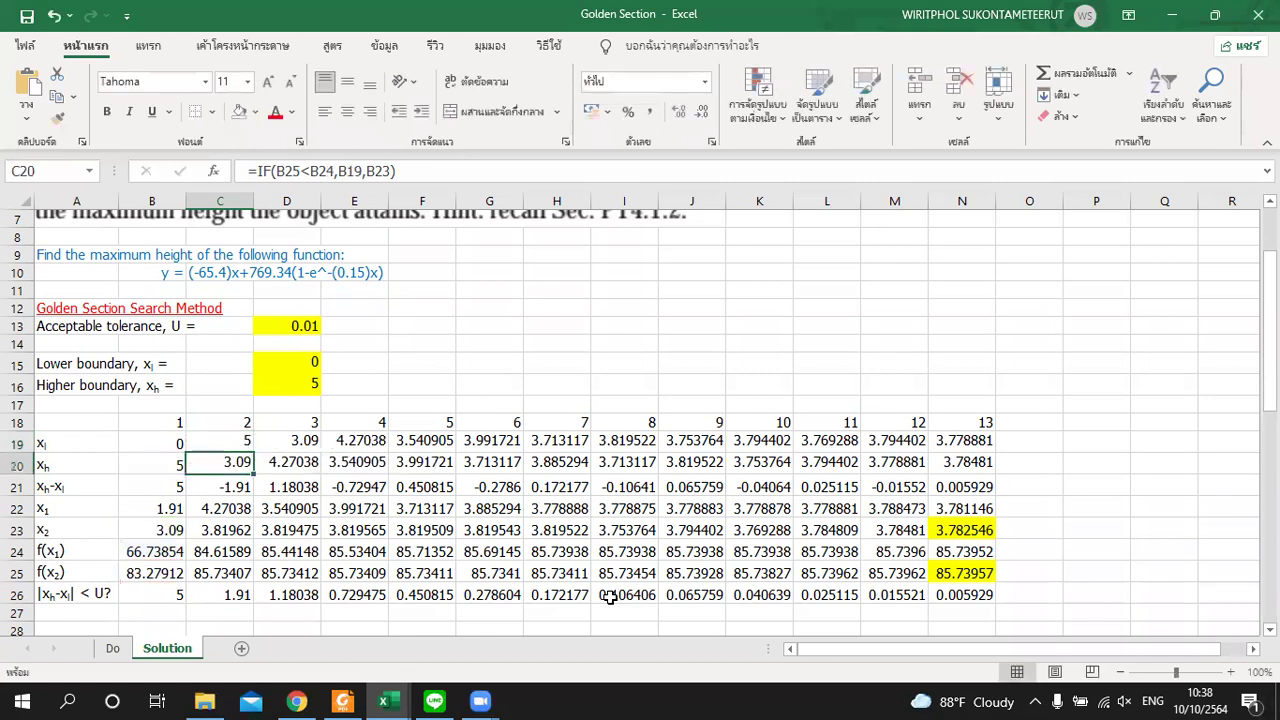
- Return to the Do sheet and review its height function and completed iteration table
click(113, 649)
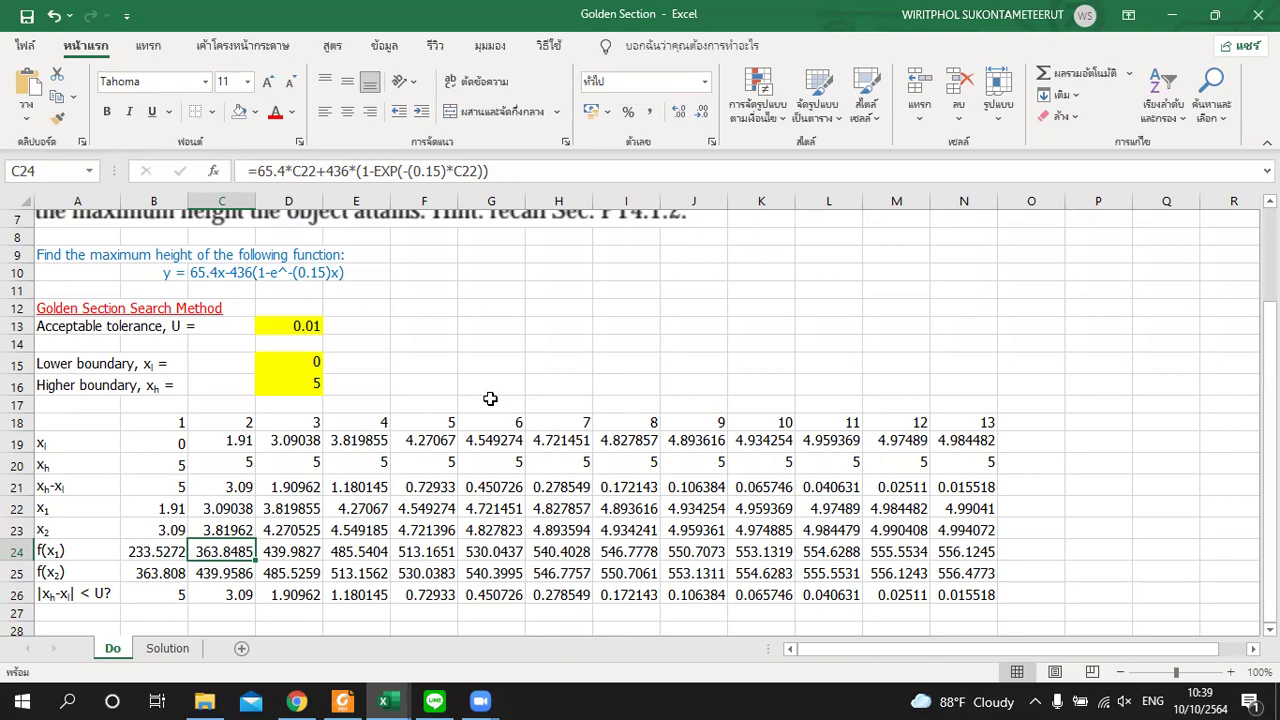
scroll(490, 399, up, 1)
scroll(490, 399, down, 1)
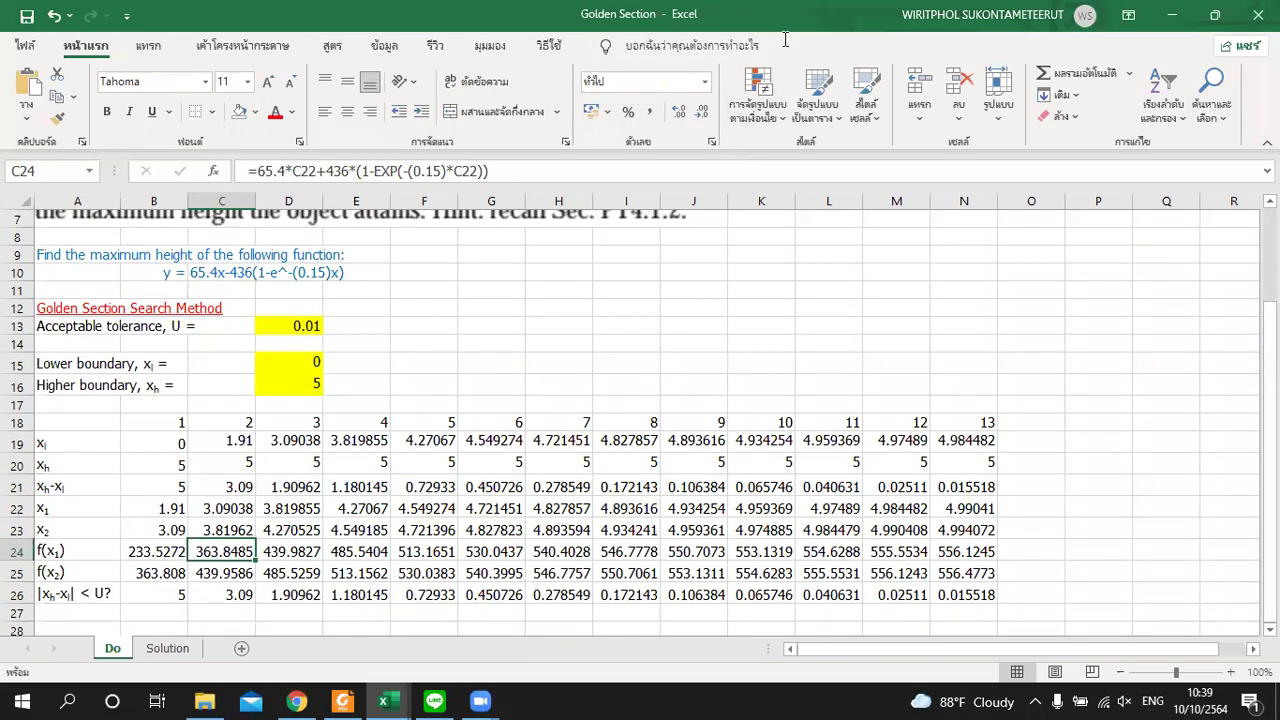